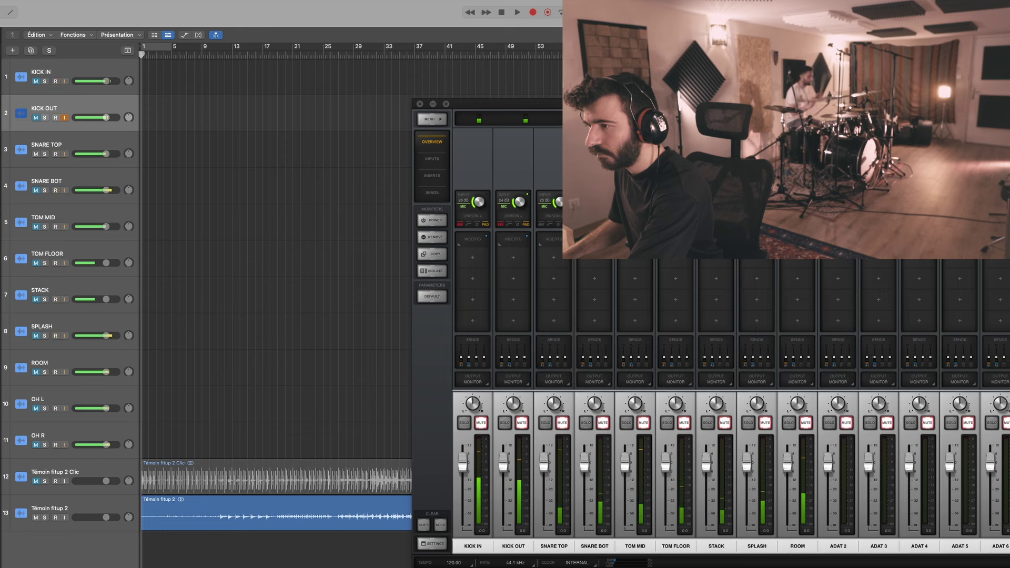
# Adjust the SNARE TOP mic preamp gain, then bring Console back to the front and reposition its window over the session.
pyautogui.moveTo(523, 204); pyautogui.dragTo(562, 203)
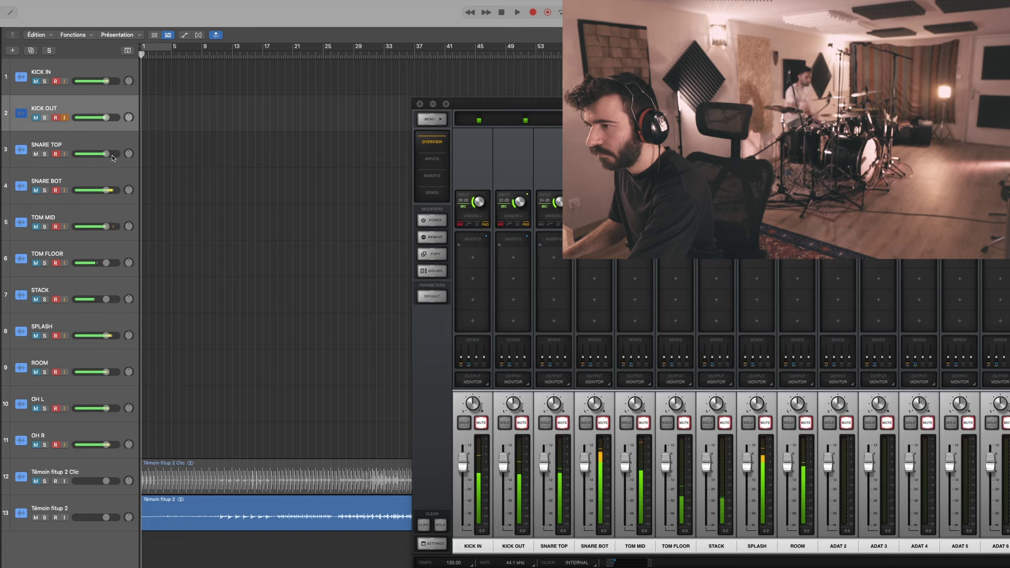
pyautogui.click(112, 152)
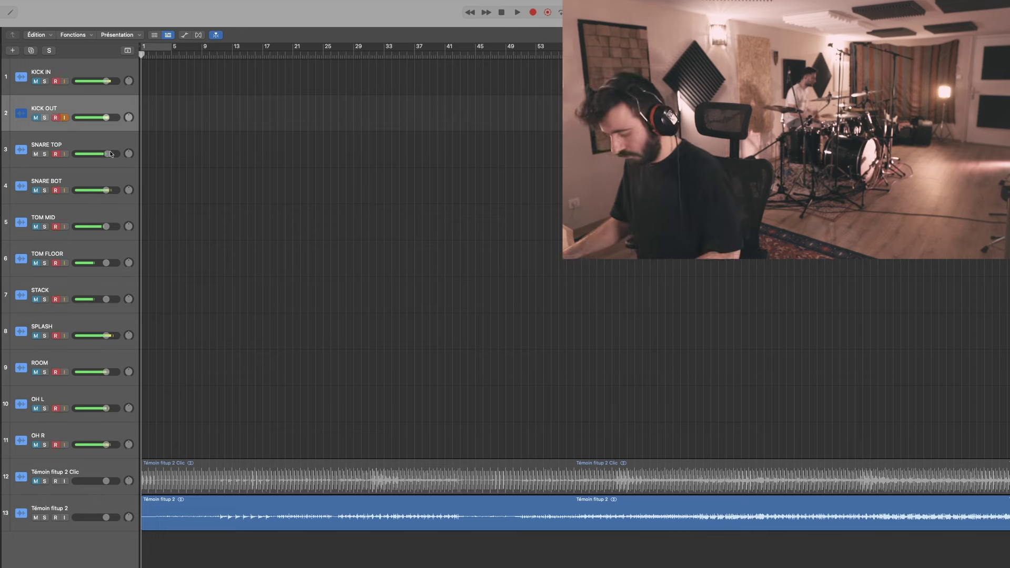
pyautogui.moveTo(633, 561)
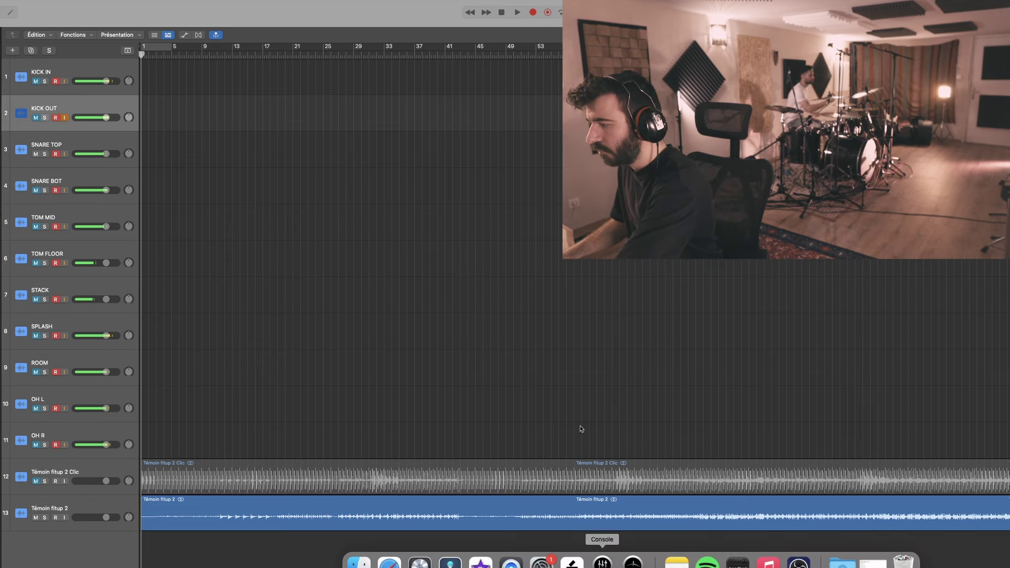
pyautogui.click(602, 562)
pyautogui.moveTo(468, 69); pyautogui.dragTo(357, 62)
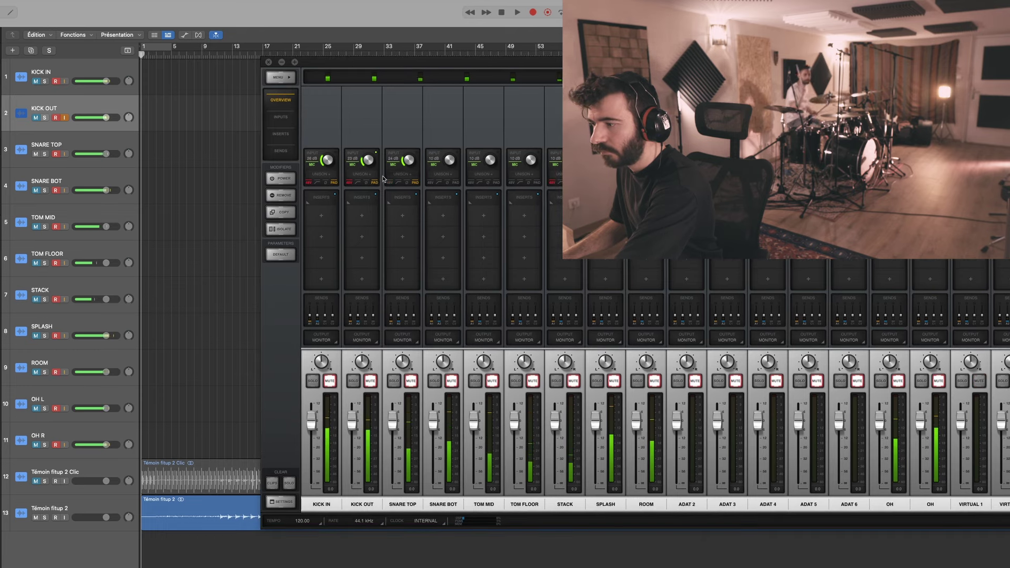
# Turn on the pad for SNARE BOT, raise its mic preamp gain in Console, and switch monitoring from SNARE TOP to SNARE BOT.
pyautogui.click(456, 183)
pyautogui.moveTo(449, 160); pyautogui.dragTo(449, 138)
pyautogui.click(35, 154)
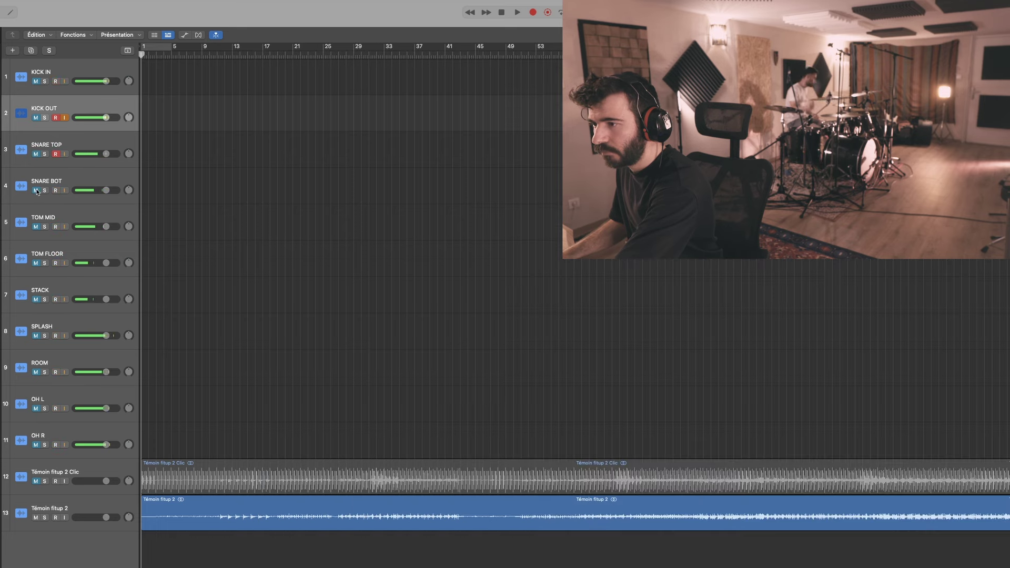
pyautogui.click(70, 181)
pyautogui.click(603, 558)
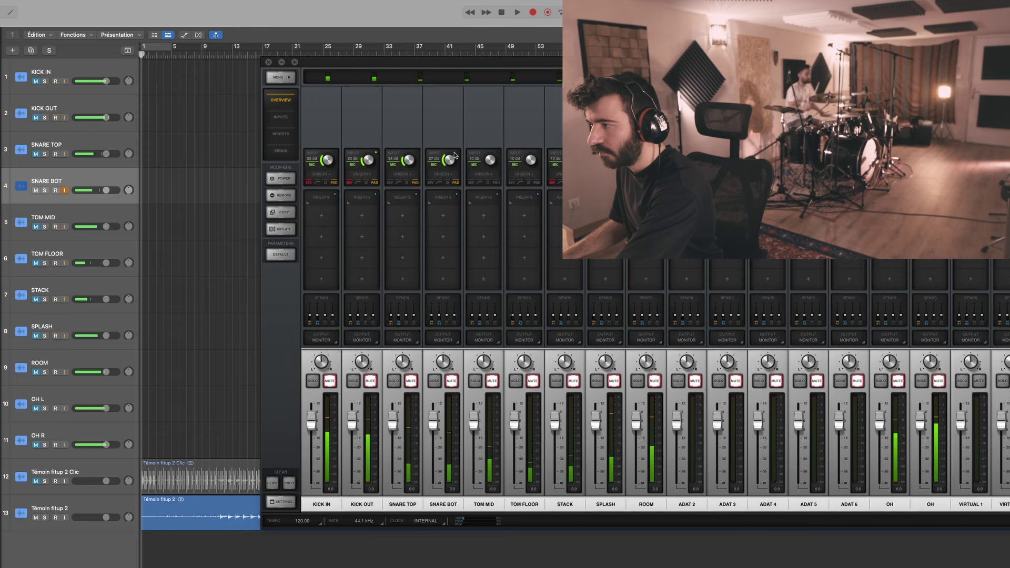
pyautogui.scroll(2, 455, 155)
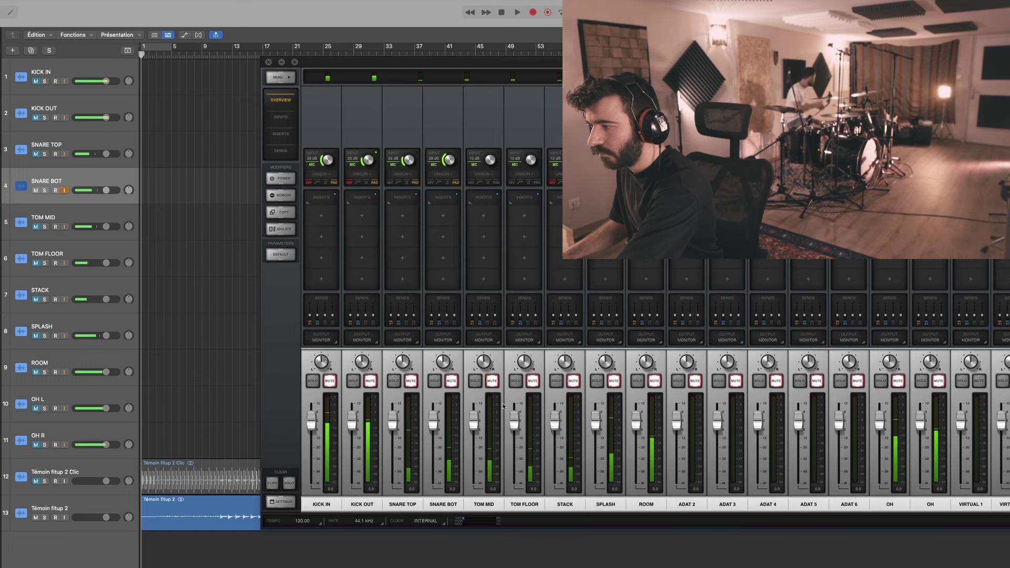
# Monitor the TOM MID track, set its mic preamp gain to 27 dB in Console, and mute the track again.
pyautogui.click(40, 219)
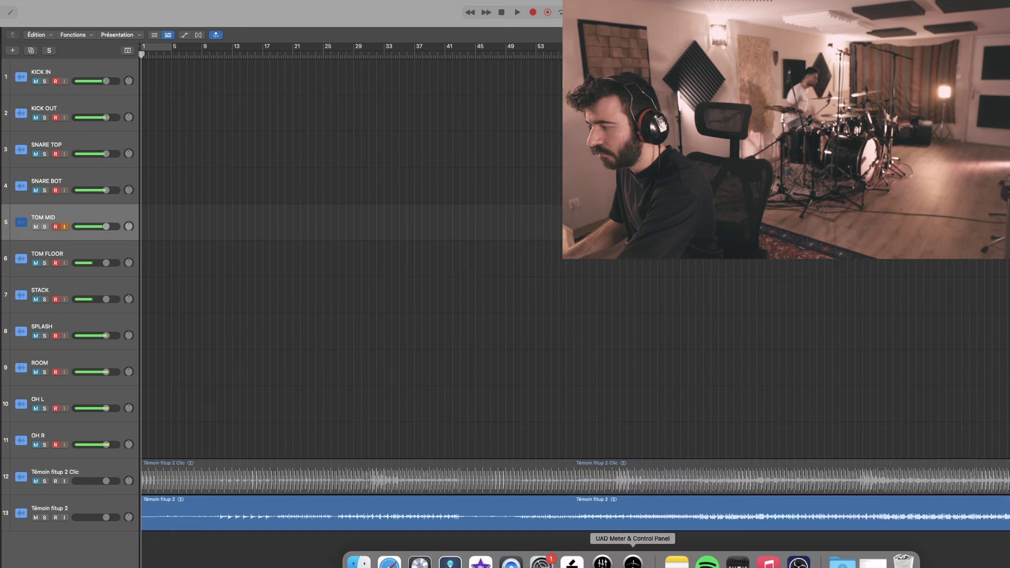
pyautogui.click(602, 559)
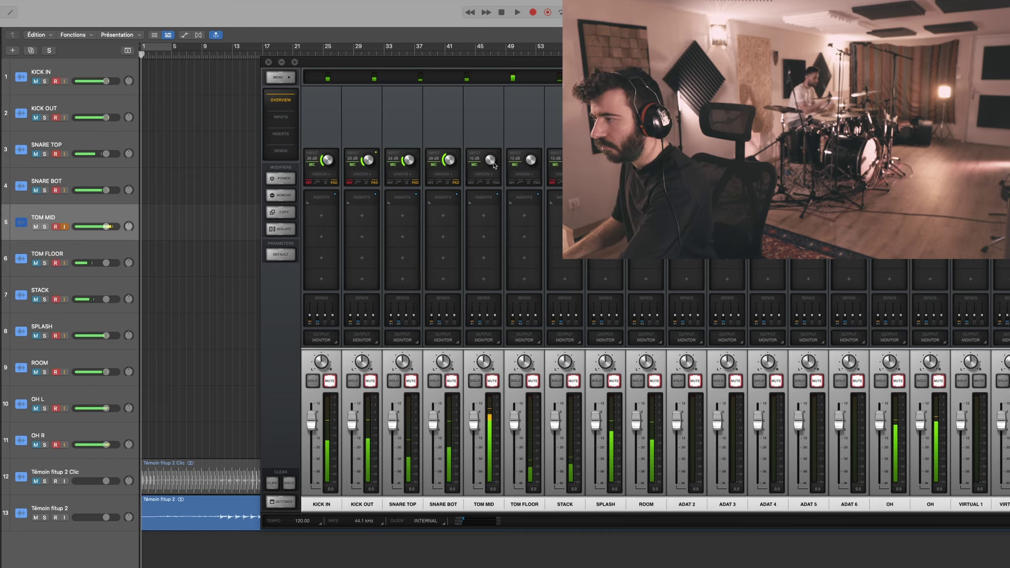
pyautogui.moveTo(497, 165); pyautogui.dragTo(500, 129)
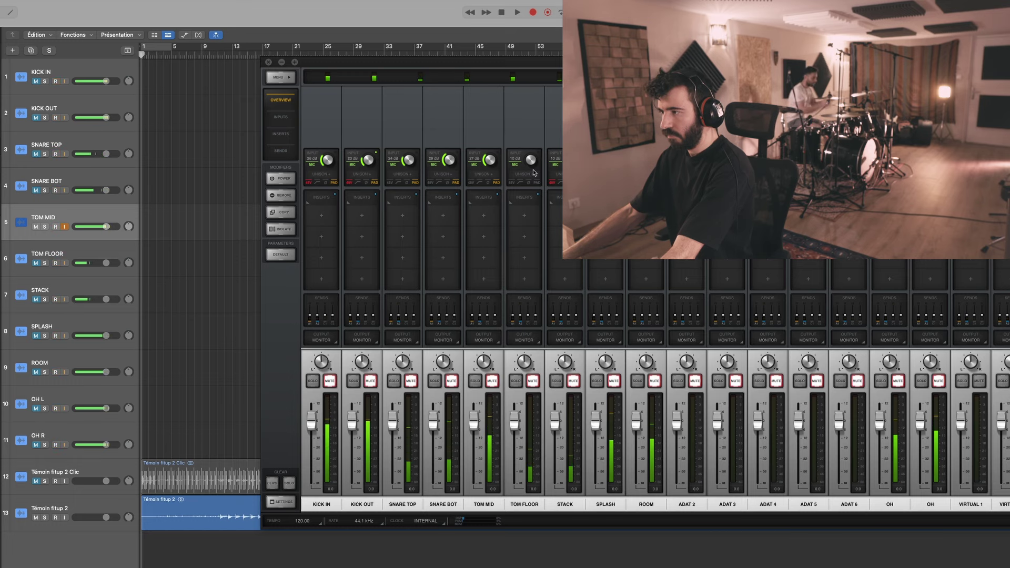
pyautogui.click(37, 229)
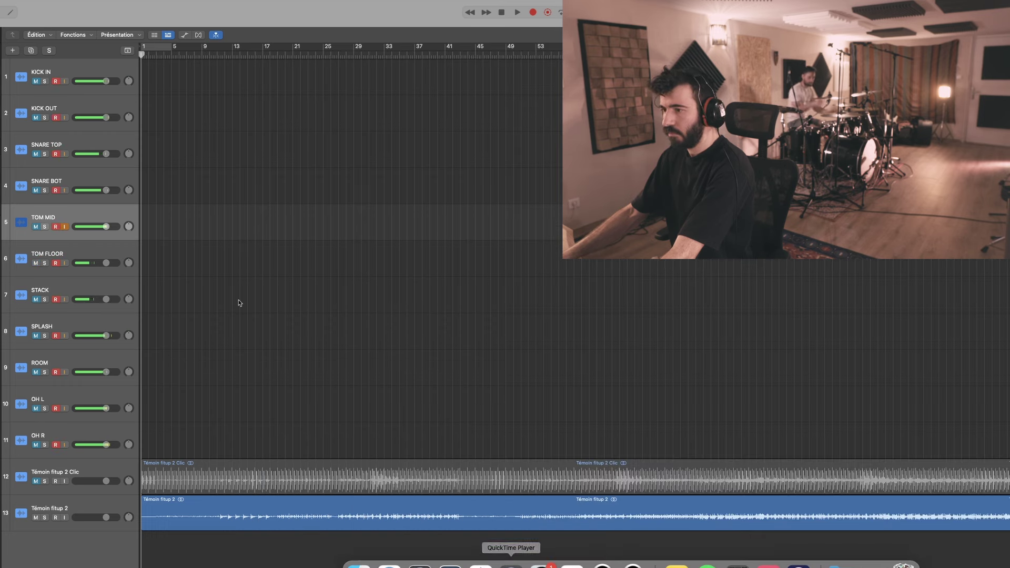
# Select TOM FLOOR, set its mic preamp gain to 22 dB in Console, and mute the track again.
pyautogui.press('Down')
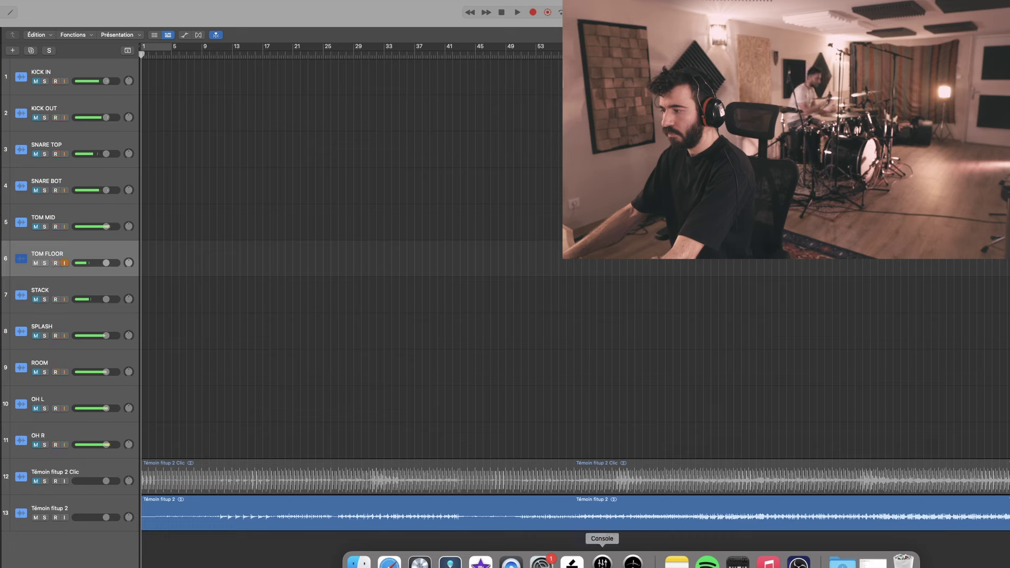
pyautogui.click(597, 558)
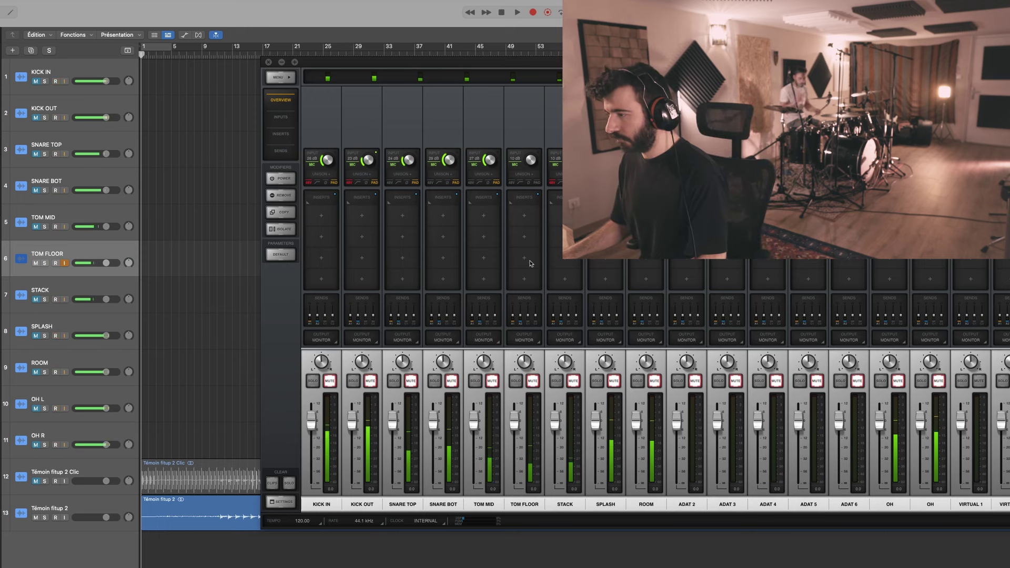
pyautogui.moveTo(535, 142); pyautogui.dragTo(536, 136)
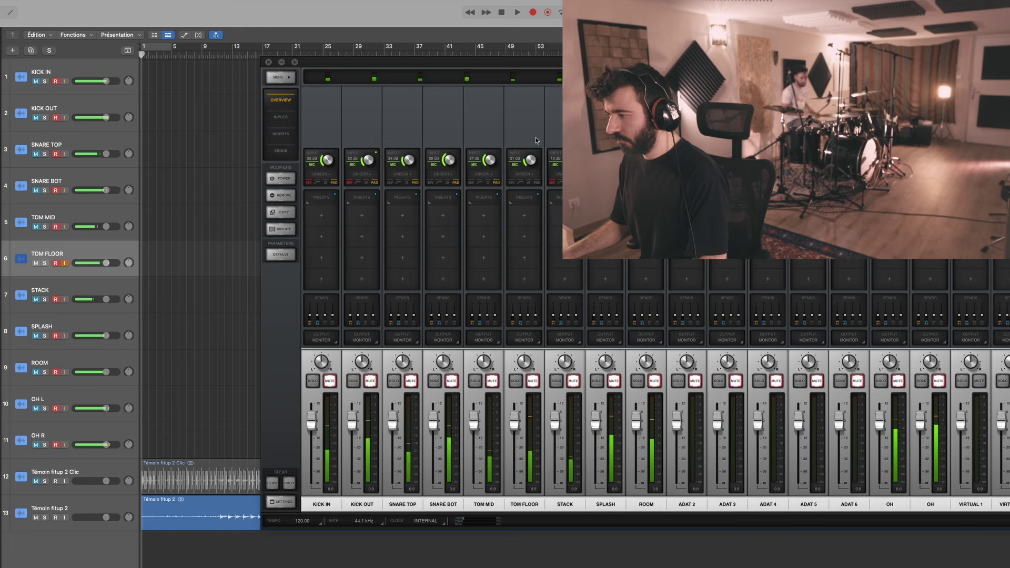
pyautogui.moveTo(536, 140); pyautogui.dragTo(536, 139)
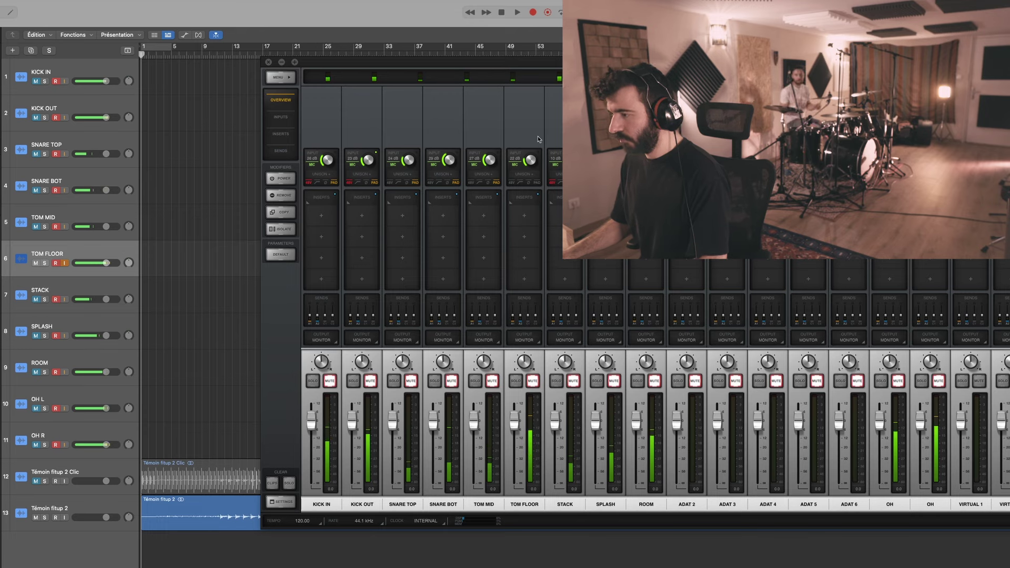
pyautogui.click(36, 263)
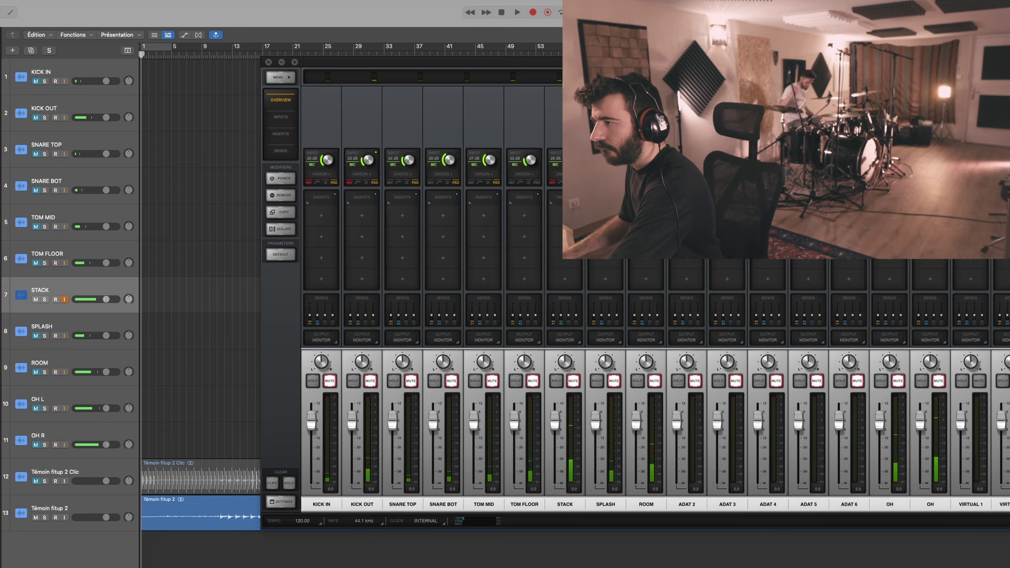
# Mute STACK, monitor the SPLASH track unmuted while checking its level in Console, and mute SPLASH again.
pyautogui.click(36, 299)
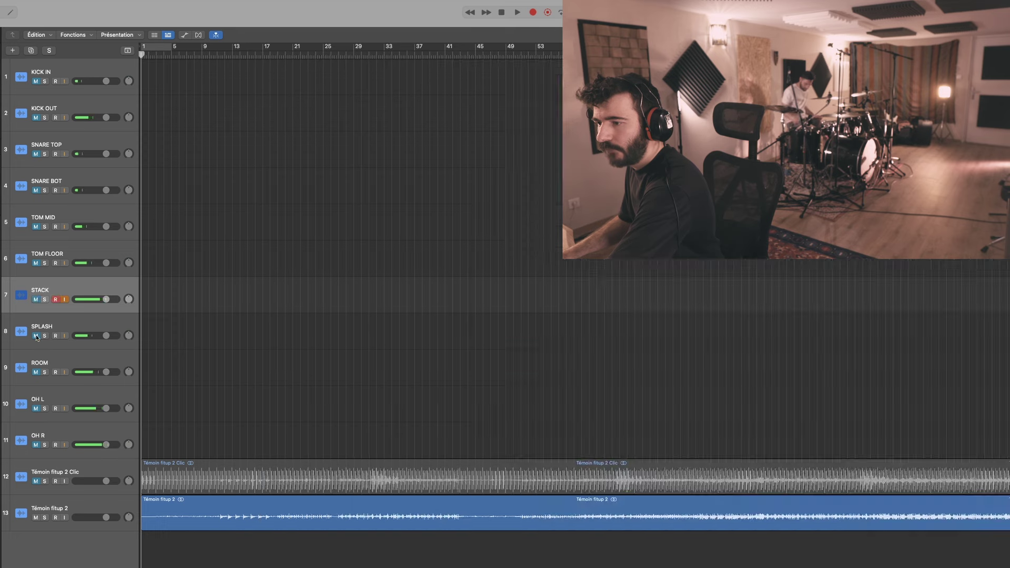
pyautogui.click(37, 336)
pyautogui.moveTo(676, 566)
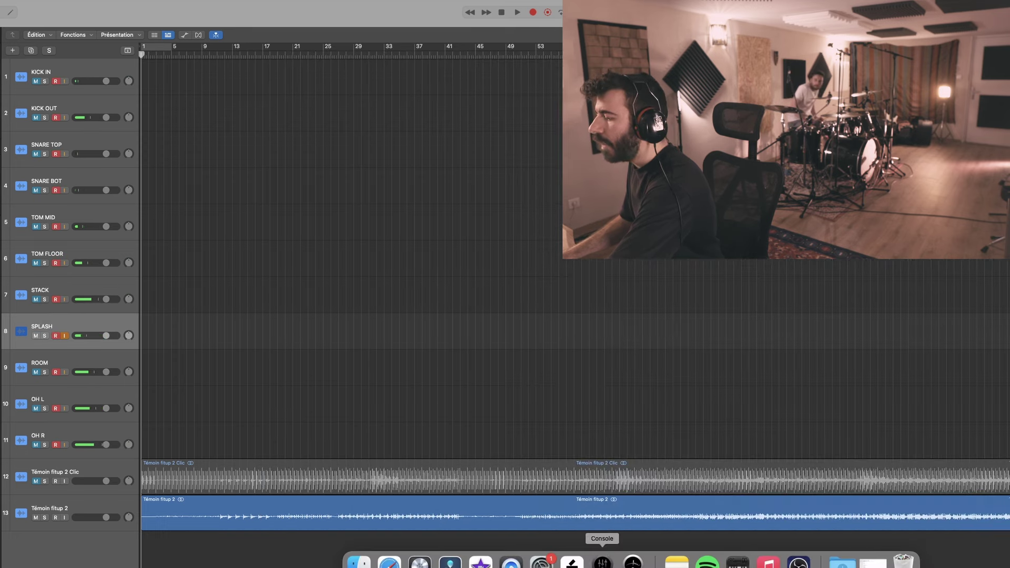
pyautogui.click(602, 562)
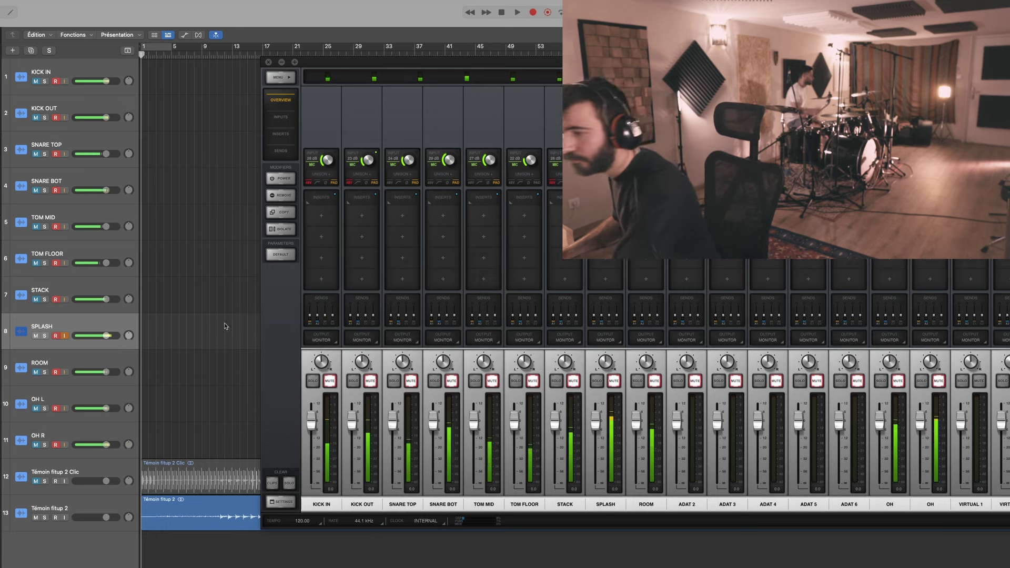
pyautogui.click(36, 337)
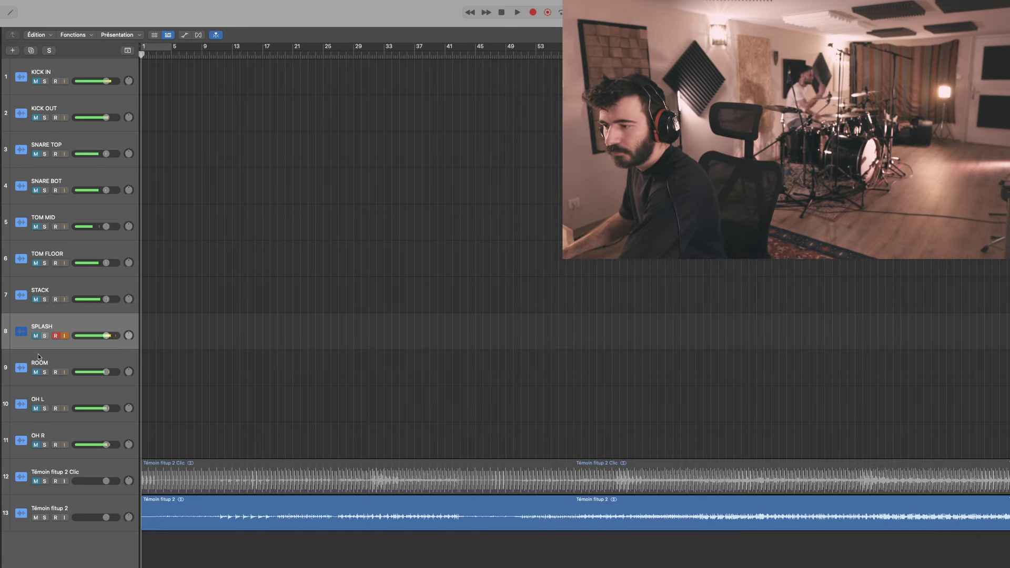
# Monitor the ROOM track, check its input level in Console, and return to the Logic Pro session.
pyautogui.click(46, 366)
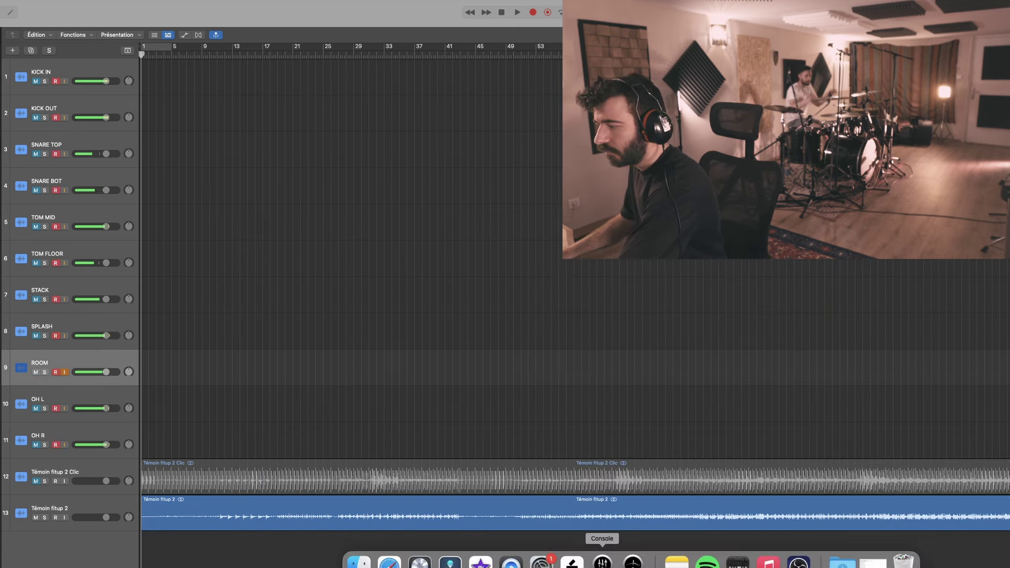
pyautogui.click(602, 560)
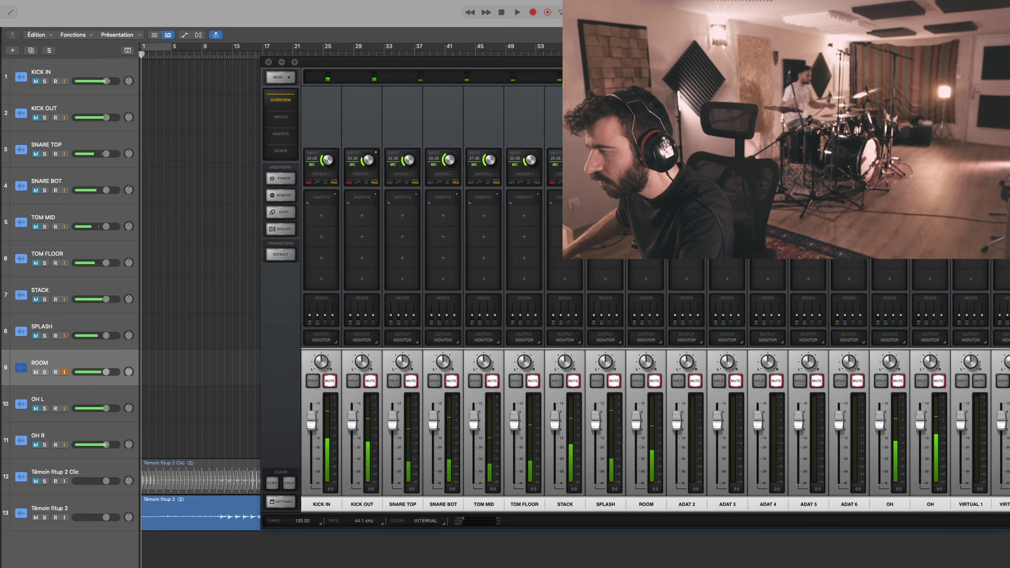
pyautogui.click(228, 207)
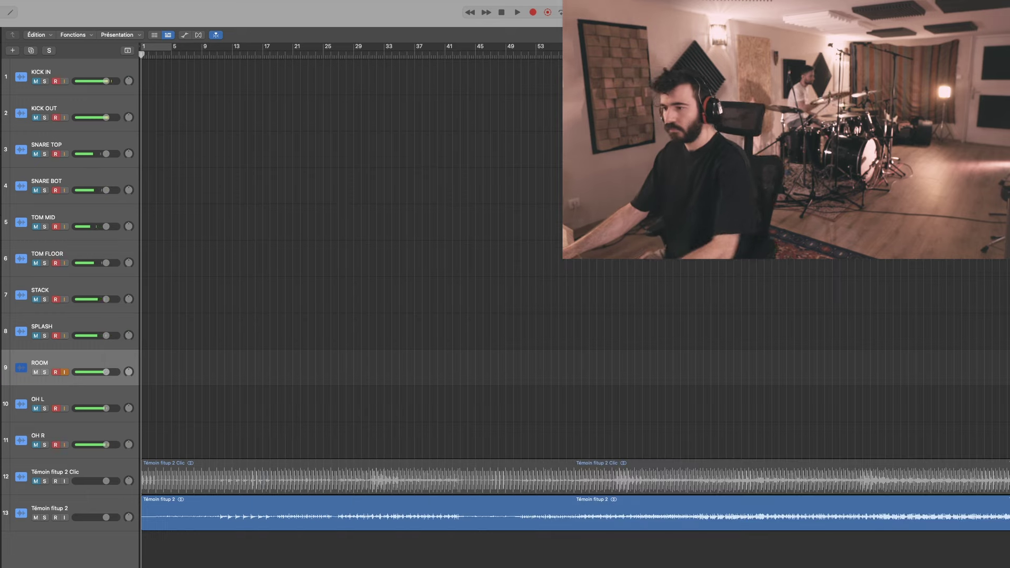
# Pan OH L to the left and OH R to the right, and lower both overhead track faders together.
pyautogui.moveTo(129, 410); pyautogui.dragTo(96, 408)
pyautogui.click(36, 445)
pyautogui.keyDown('shift'); pyautogui.click(52, 419); pyautogui.keyUp('shift')
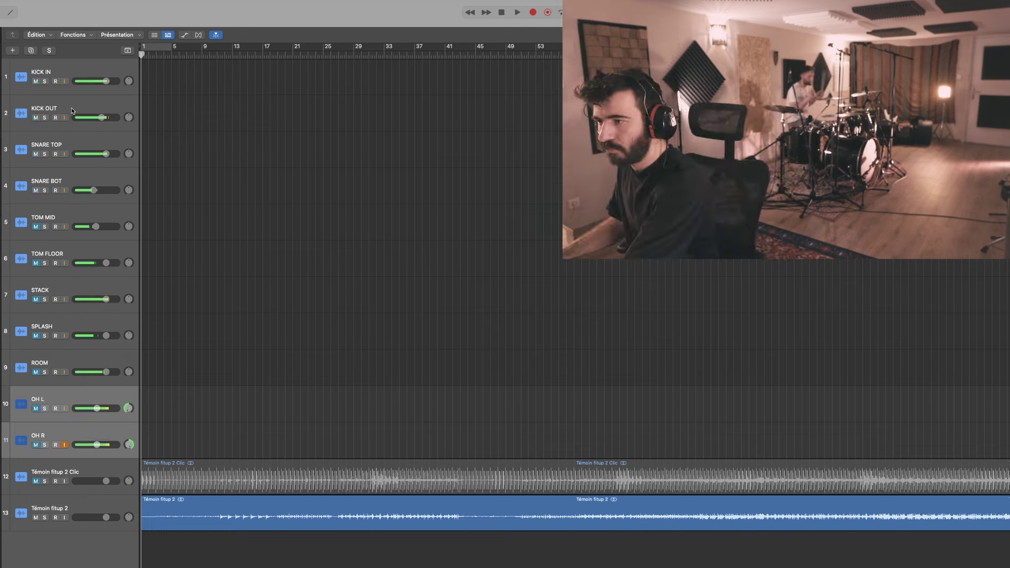
# Load the SSL E Channel Strip into the KICK OUT Unison slot in Console and move its plug-in window over the mixer.
pyautogui.moveTo(480, 562)
pyautogui.click(602, 561)
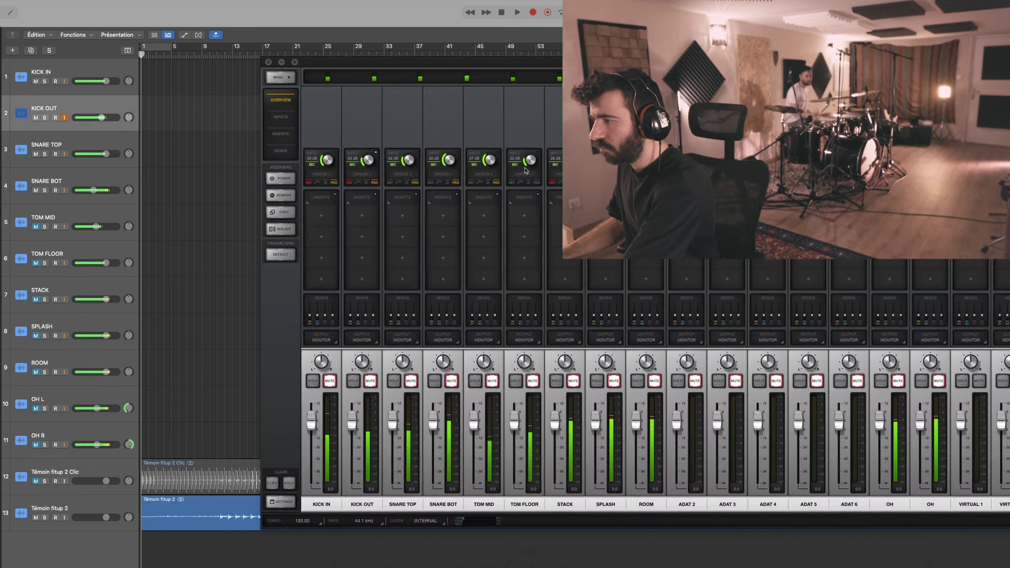
pyautogui.click(360, 175)
pyautogui.moveTo(473, 206)
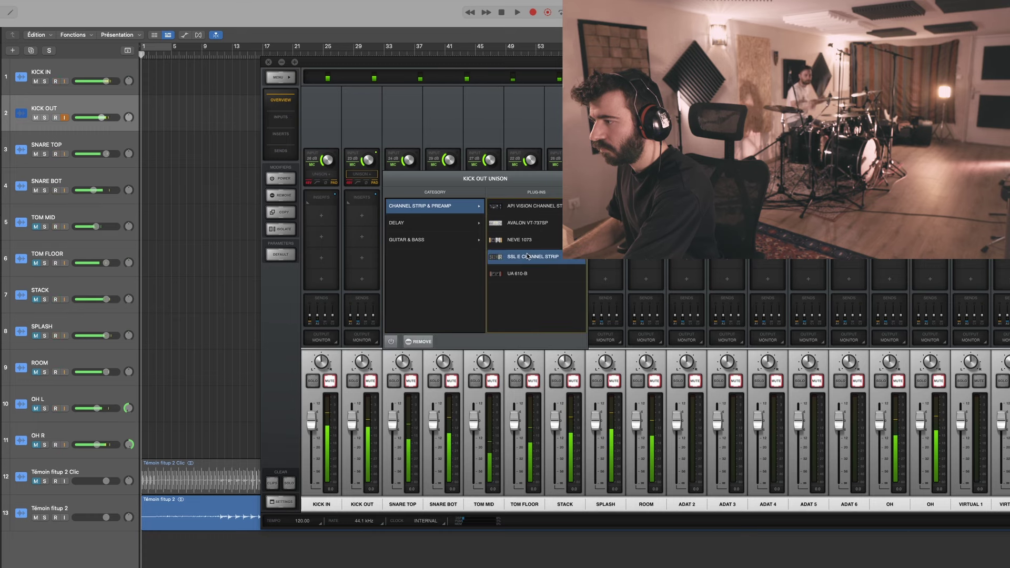
pyautogui.click(528, 257)
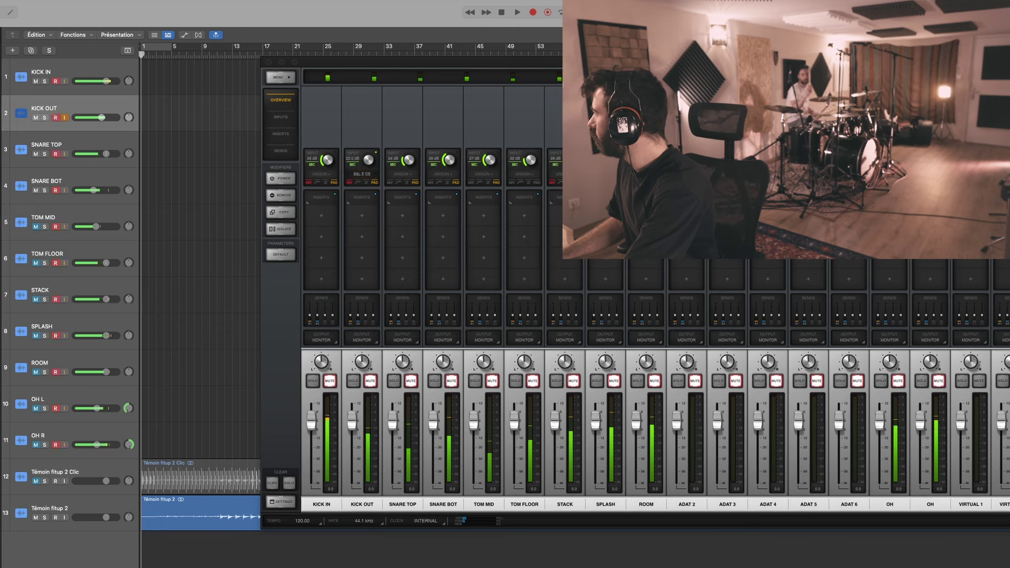
pyautogui.moveTo(678, 5); pyautogui.dragTo(363, 78)
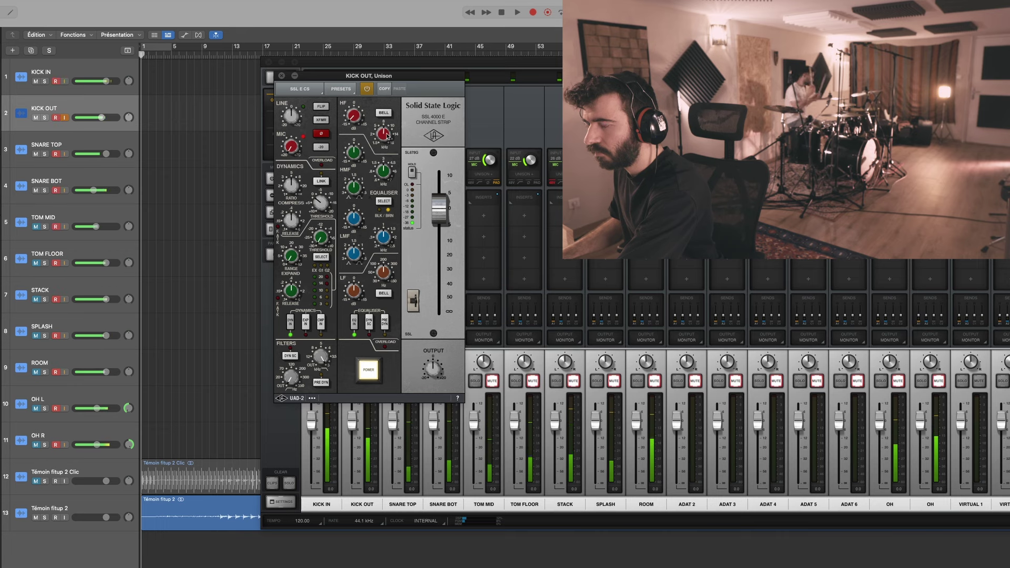
# Mute KICK IN, solo KICK OUT, and adjust the high-frequency EQ on the KICK OUT SSL channel strip.
pyautogui.click(35, 82)
pyautogui.click(45, 117)
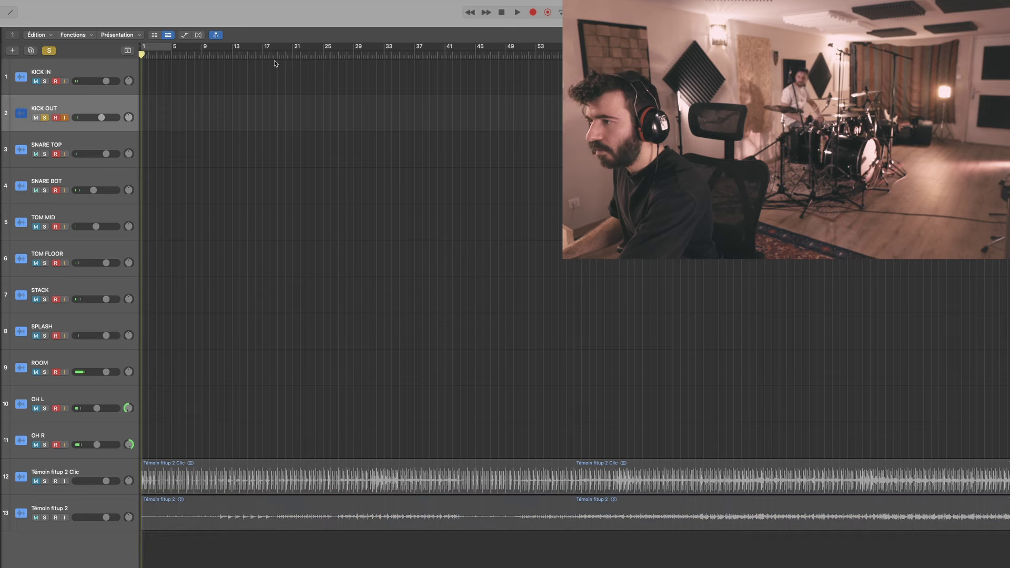
pyautogui.moveTo(602, 564)
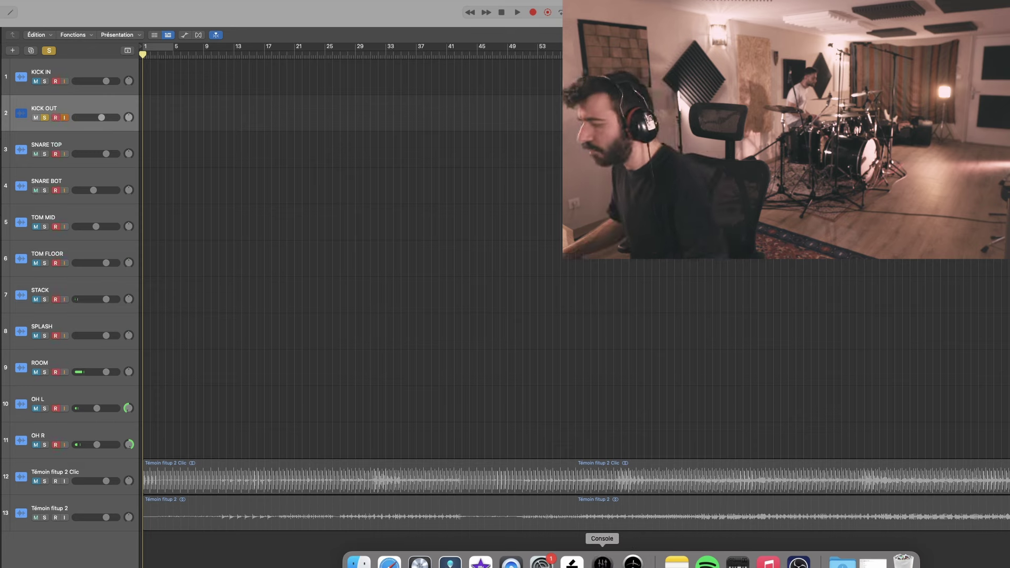
pyautogui.click(603, 561)
pyautogui.click(357, 112)
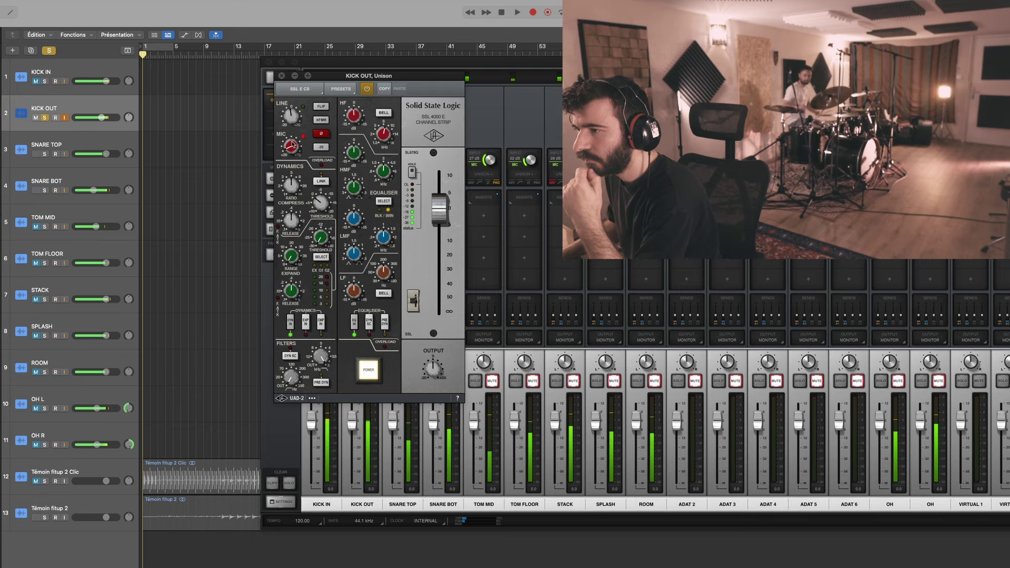
# Close the SSL channel strip and Console windows, and toggle the solo on the KICK OUT track.
pyautogui.click(281, 77)
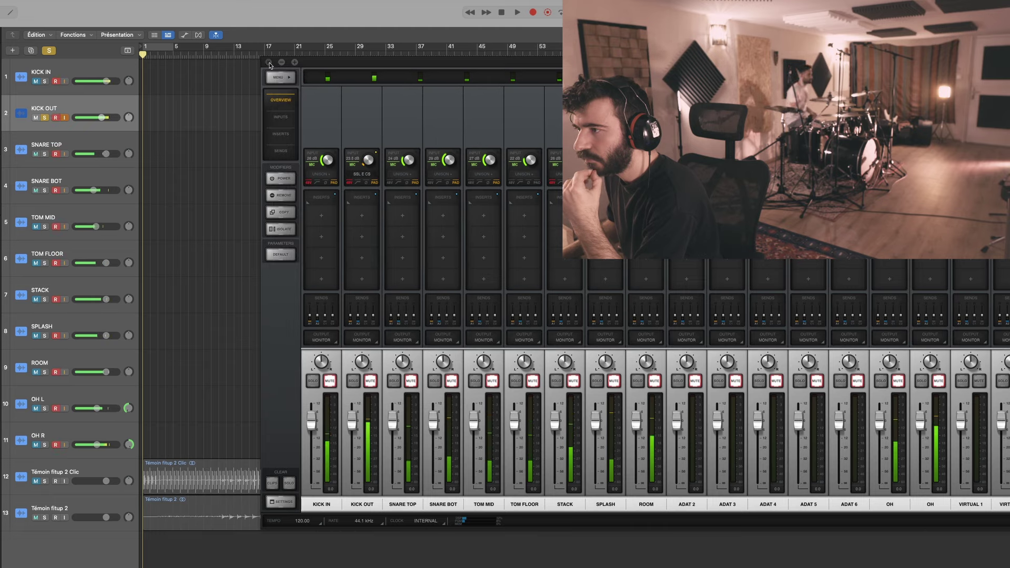
pyautogui.click(269, 63)
pyautogui.click(46, 118)
pyautogui.click(47, 118)
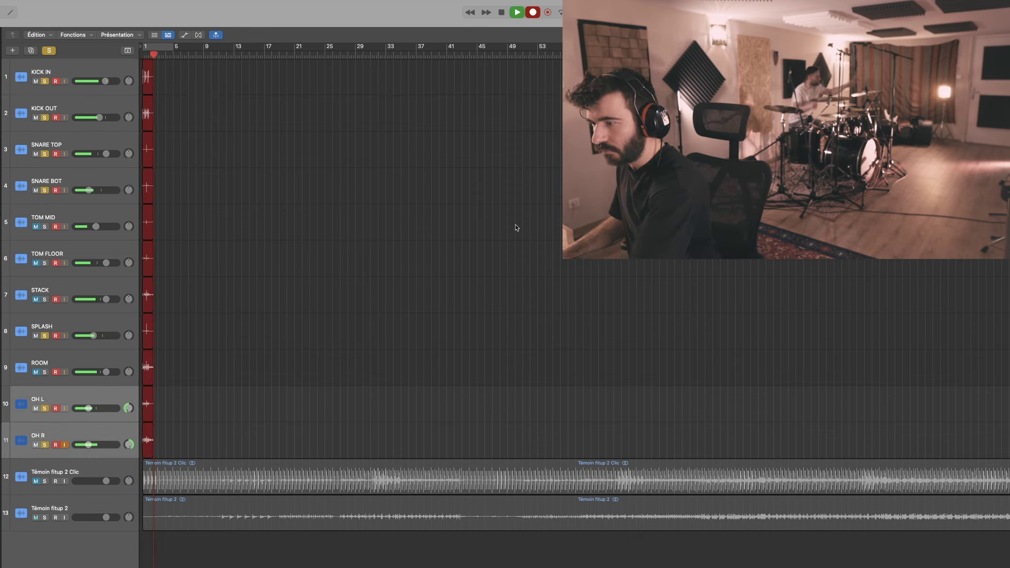
# Solo the STACK track while the drum take is recording.
pyautogui.moveTo(265, 454); pyautogui.dragTo(142, 60)
pyautogui.scroll(5, 199, 186)
pyautogui.scroll(-5, 347, 307)
pyautogui.scroll(-2, 347, 307)
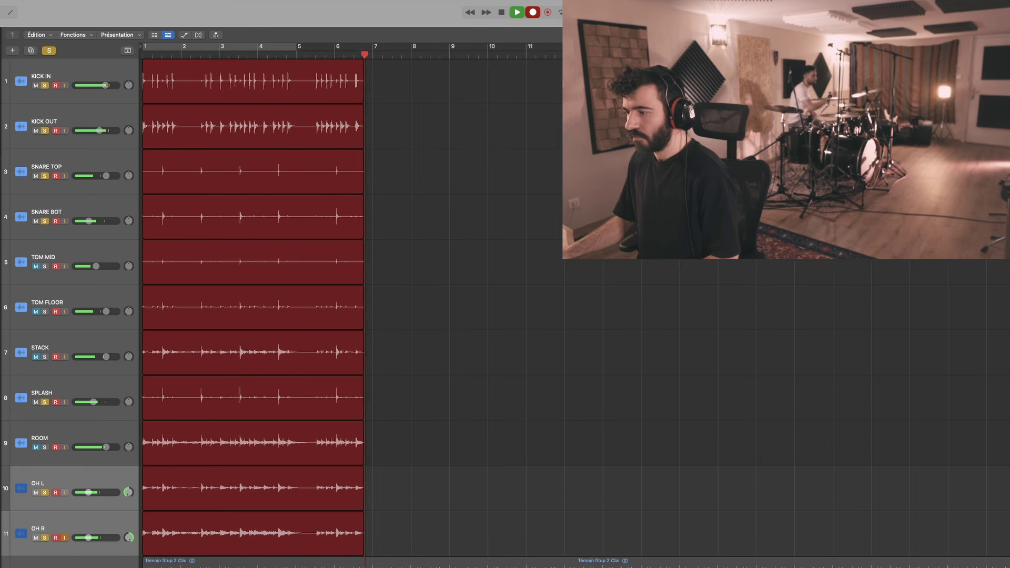
pyautogui.click(48, 358)
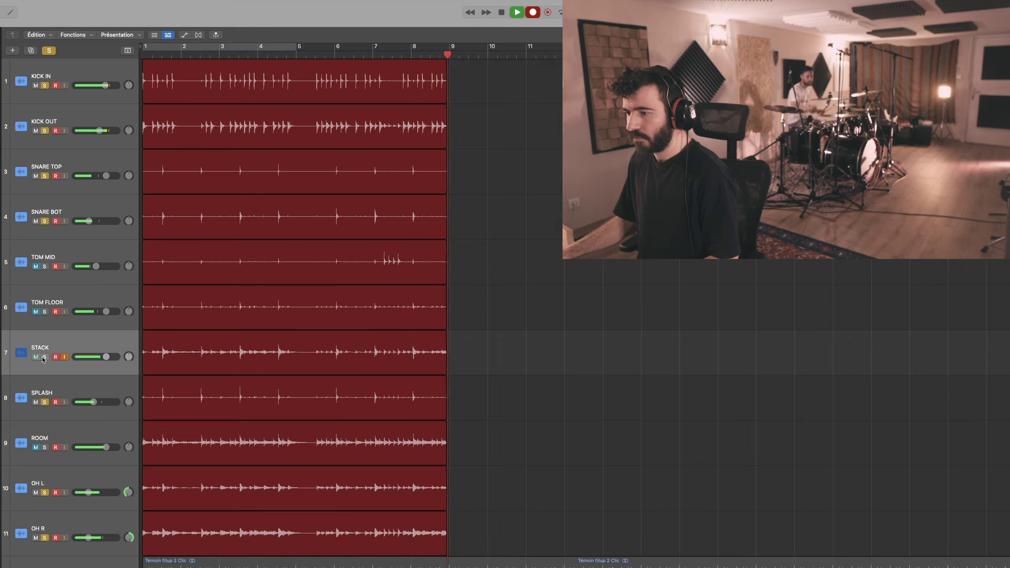
# Lower the STACK track volume, and solo TOM FLOOR and reduce its volume while the take is recording.
pyautogui.moveTo(106, 357); pyautogui.dragTo(95, 356)
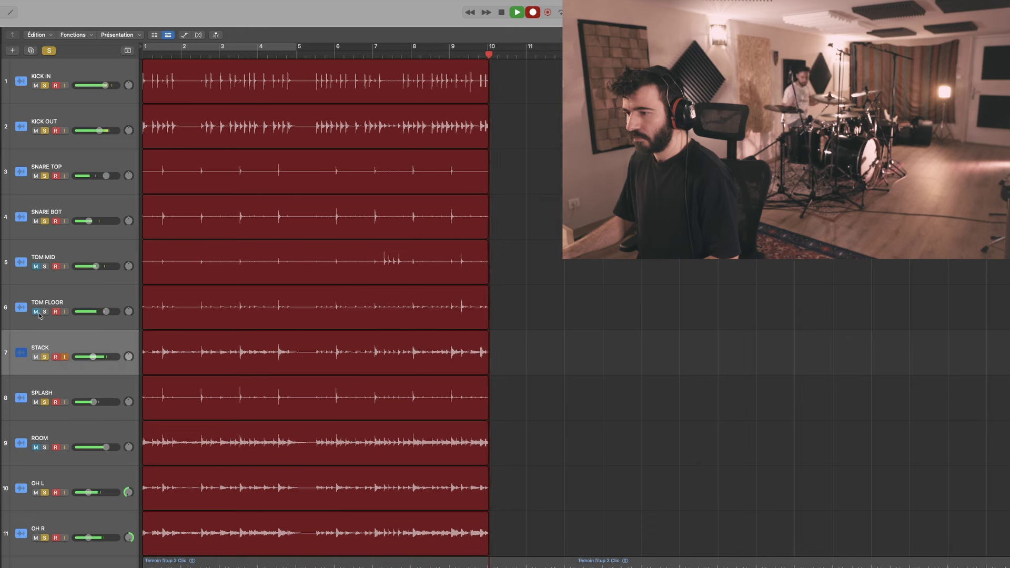
pyautogui.click(74, 304)
pyautogui.moveTo(105, 311); pyautogui.dragTo(96, 311)
# Follow the waveforms of all drum tracks during the take and stop the recording when it ends.
pyautogui.press('super+Right')
pyautogui.press('super+Right')
pyautogui.press('super+Right')
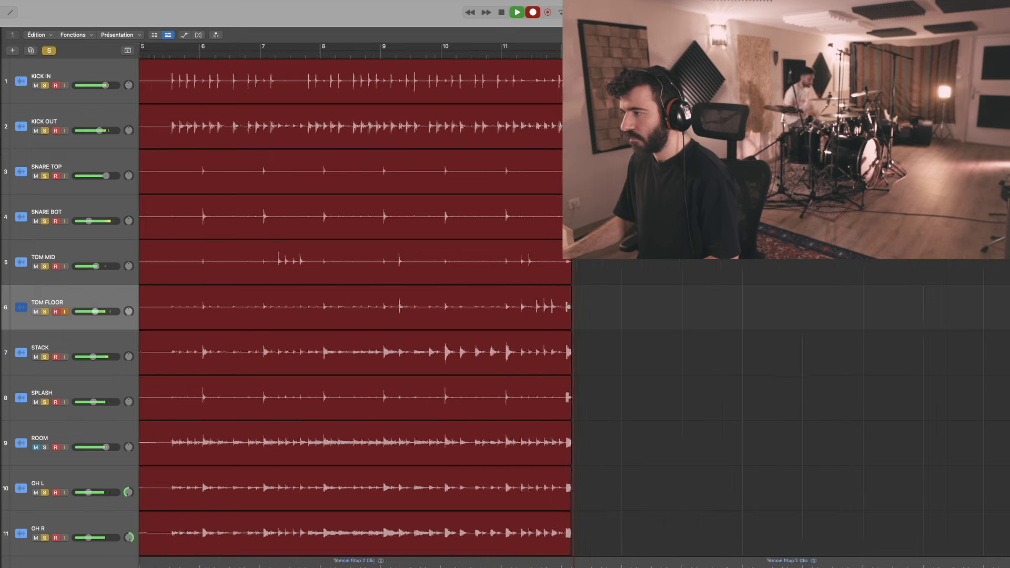
pyautogui.scroll(-3, 574, 307)
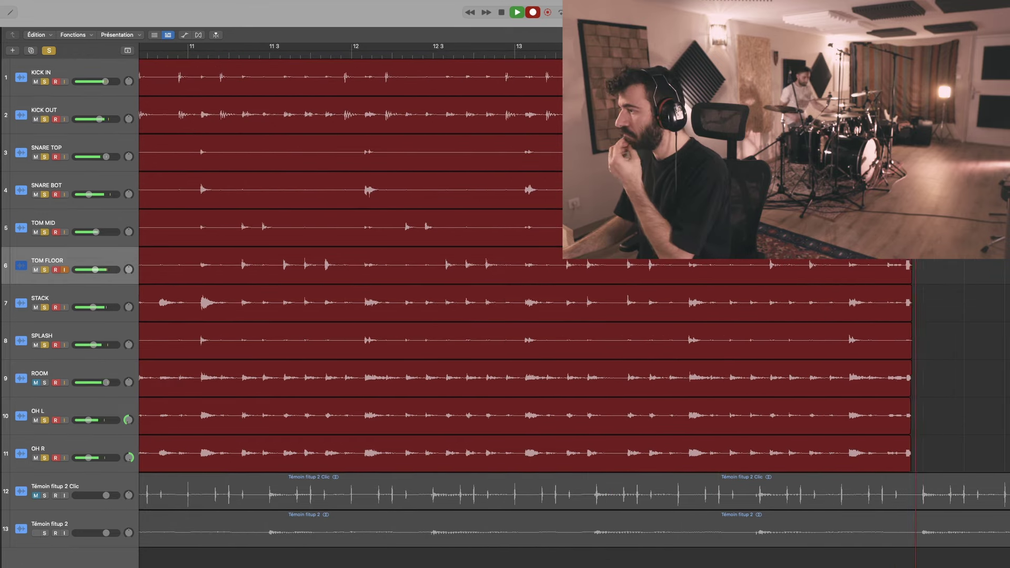
pyautogui.press('super+Left')
pyautogui.press('super+Left')
pyautogui.press('super+Left')
pyautogui.press('super+Left')
pyautogui.press('super+Left')
pyautogui.press('super+Left')
pyautogui.press('super+Left')
pyautogui.press('super+Left')
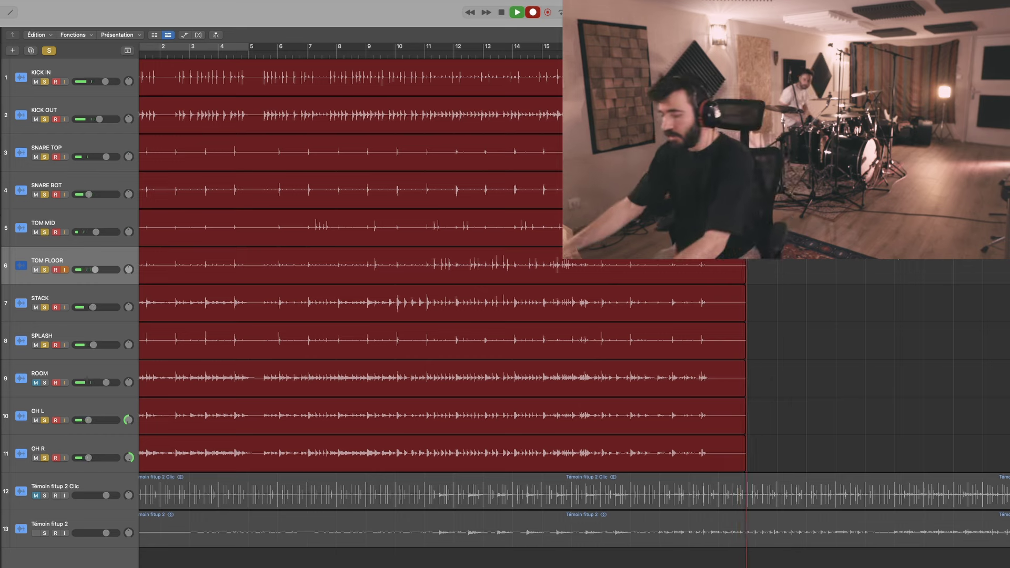
pyautogui.press('space')
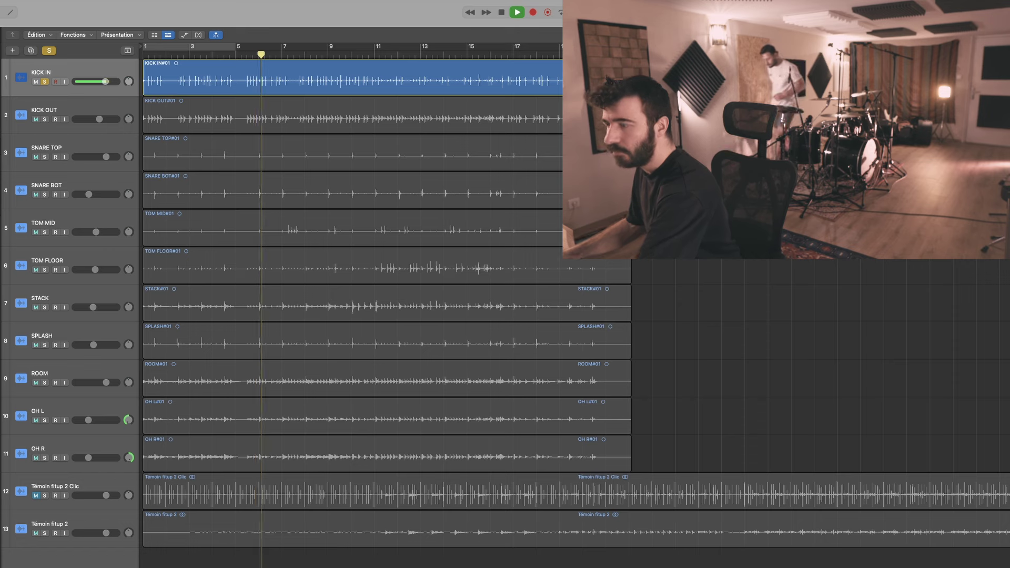
# Solo the KICK OUT track, raise its volume slightly, and replay the take from the start.
pyautogui.click(62, 106)
pyautogui.click(44, 119)
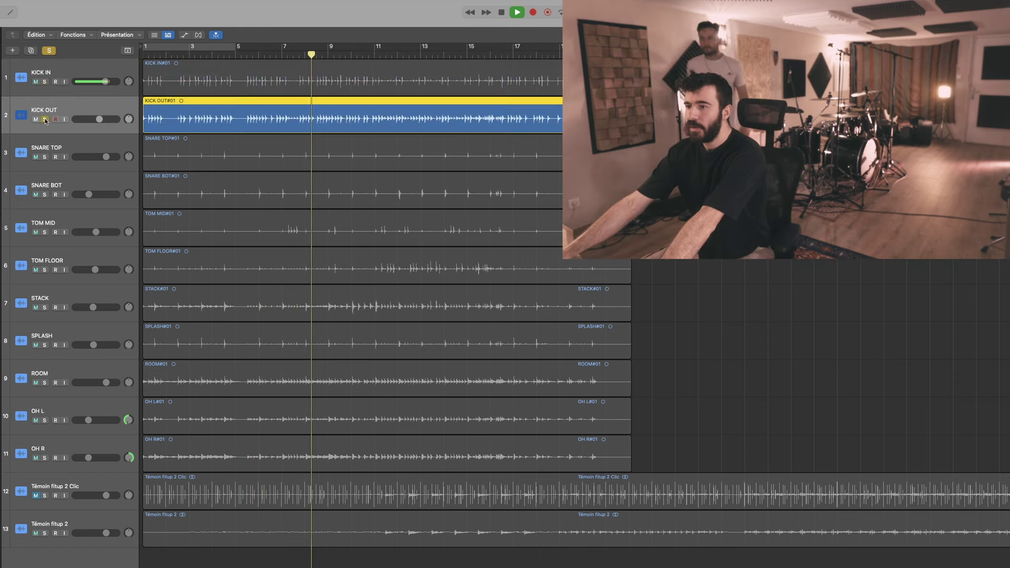
pyautogui.scroll(1, 108, 110)
pyautogui.scroll(-1, 107, 109)
pyautogui.moveTo(99, 119); pyautogui.dragTo(103, 118)
pyautogui.scroll(1, 102, 119)
pyautogui.press('space')
pyautogui.moveTo(707, 564)
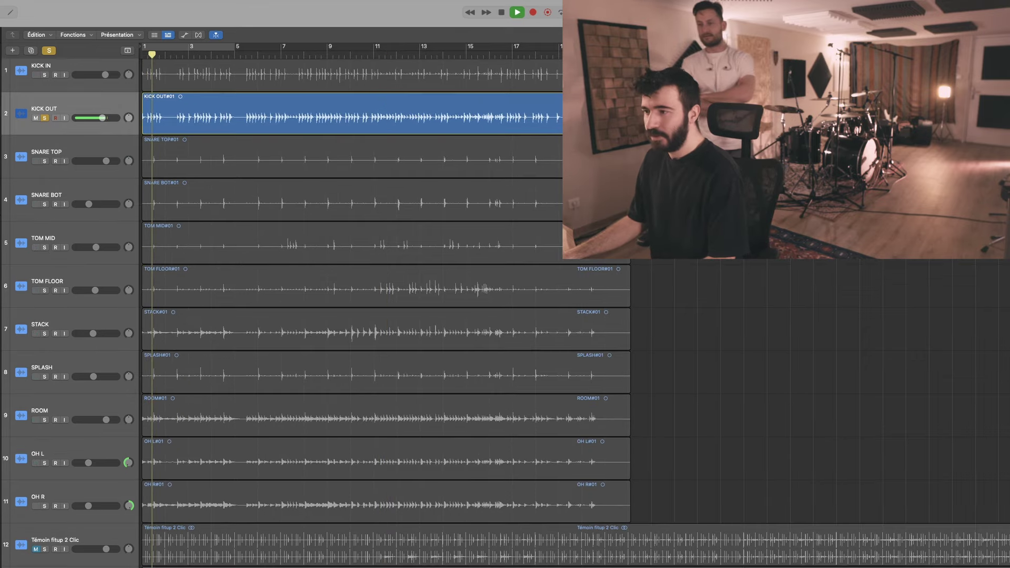
pyautogui.scroll(2, 505, 309)
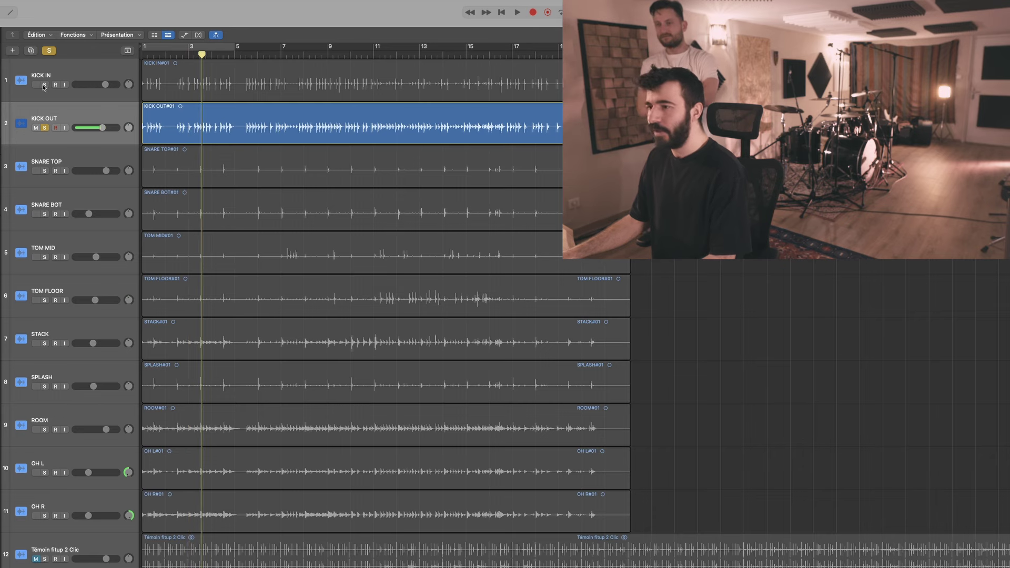
# Solo KICK IN alongside KICK OUT, set the KICK IN volume to +0.2 dB, and toggle the KICK OUT solo to compare.
pyautogui.click(45, 85)
pyautogui.press('space')
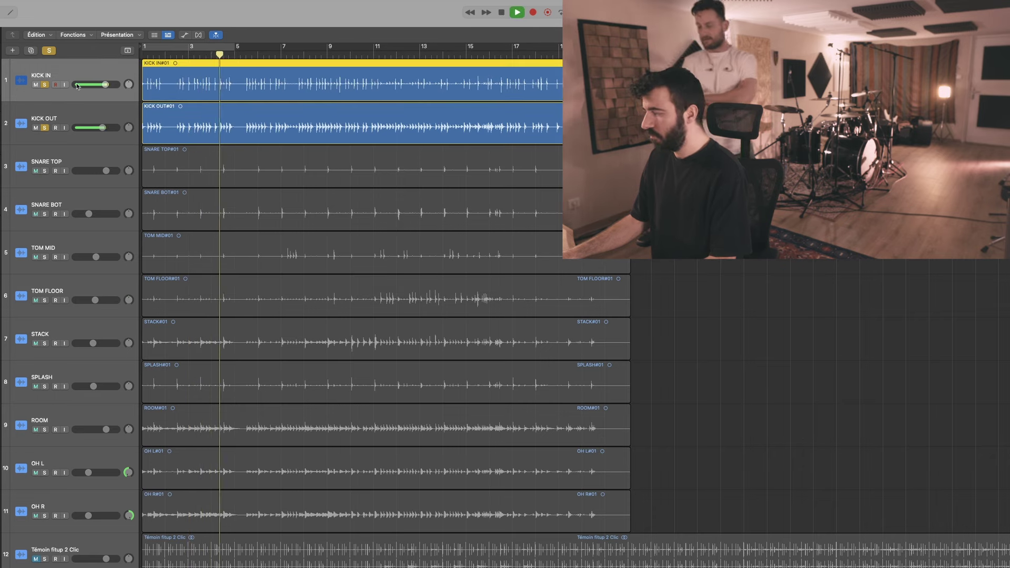
pyautogui.moveTo(105, 84); pyautogui.dragTo(107, 84)
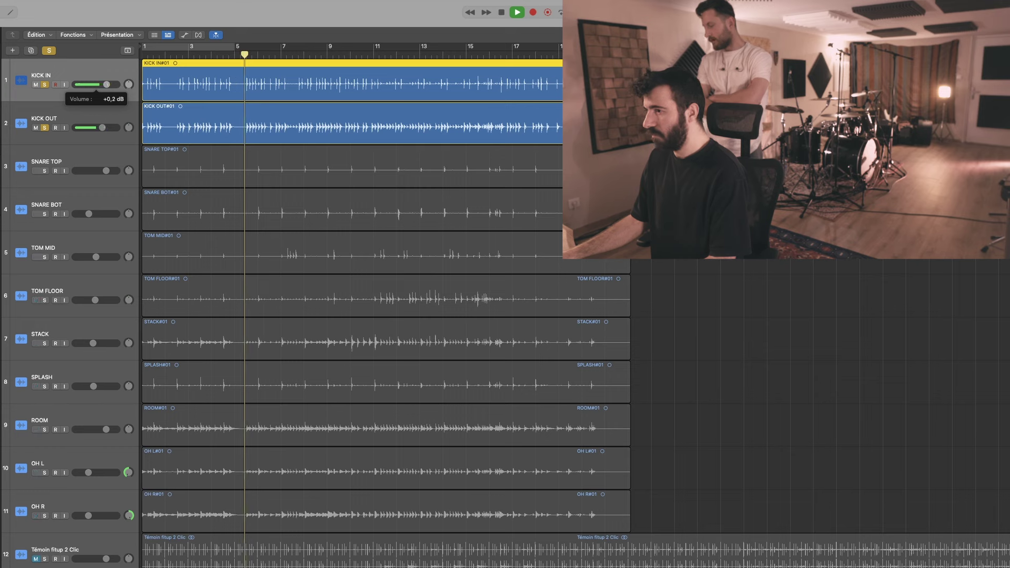
pyautogui.click(44, 129)
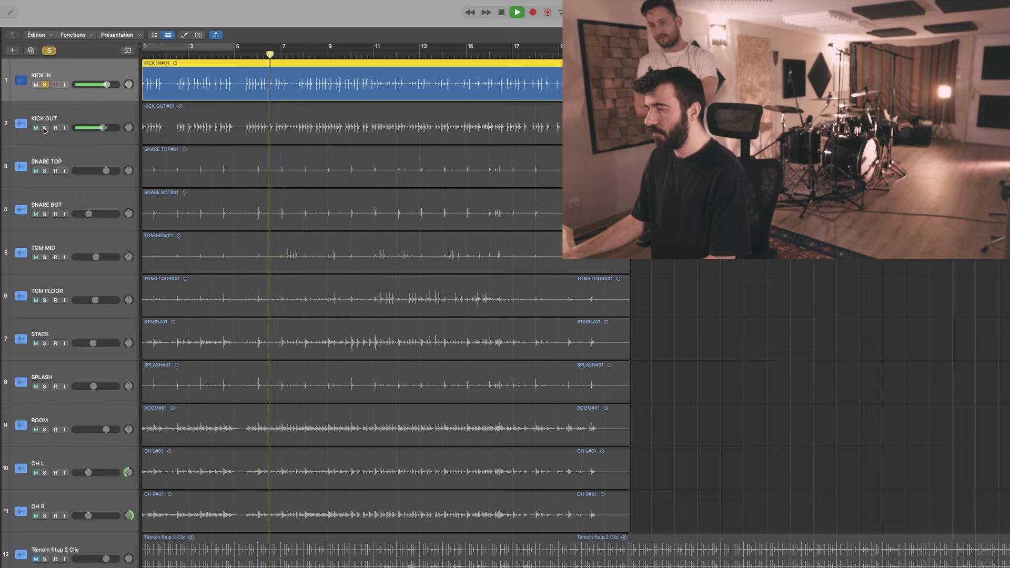
pyautogui.click(45, 129)
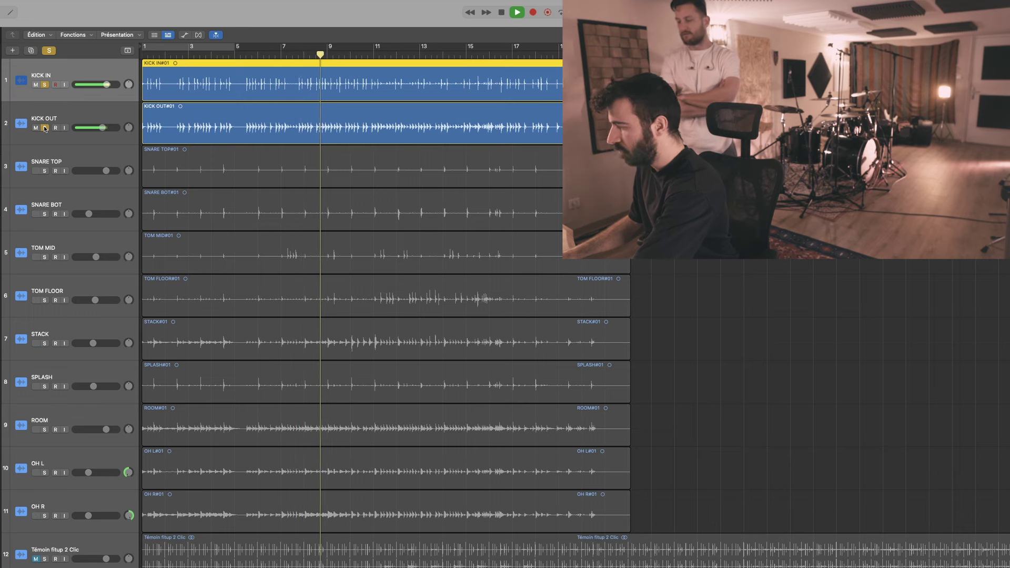
# Solo SNARE TOP, replay the take from the start, and set the track's volume to +2.6 dB.
pyautogui.click(45, 172)
pyautogui.press('space')
pyautogui.press('Return')
pyautogui.press('space')
pyautogui.press('super+Down')
pyautogui.press('super+Down')
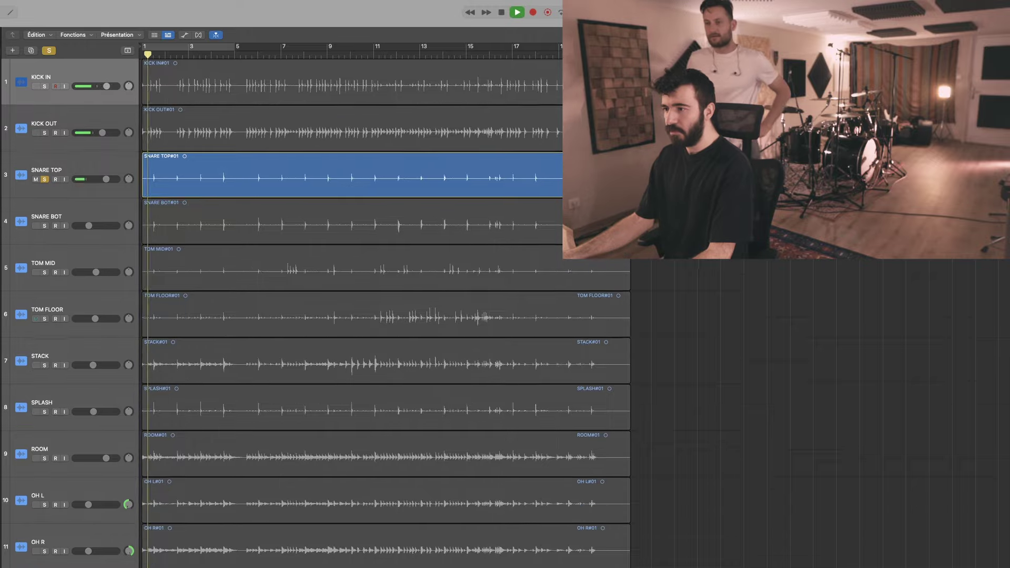
pyautogui.press('super+Right')
pyautogui.press('super+Right')
pyautogui.press('super+Down')
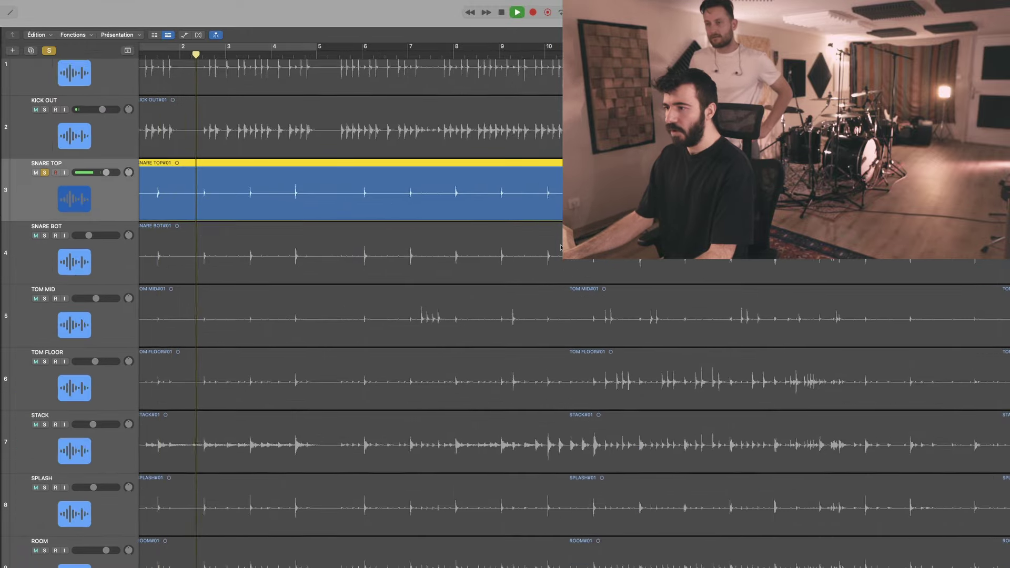
pyautogui.press('super+Right')
pyautogui.press('super+Left')
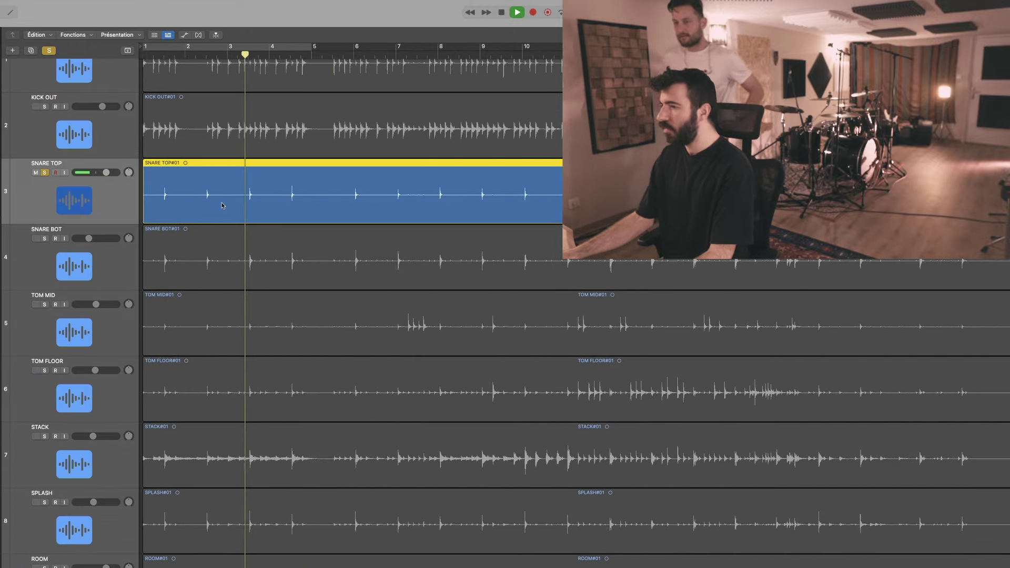
pyautogui.moveTo(113, 175); pyautogui.dragTo(119, 175)
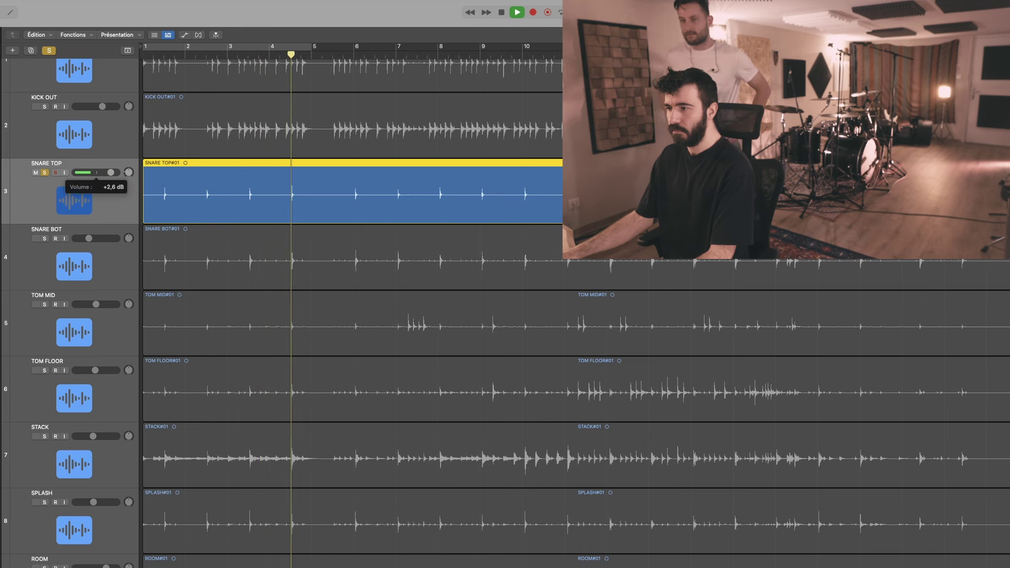
# Solo SNARE BOT, set its volume to -4.7 dB, and solo SNARE TOP together with it.
pyautogui.keyDown('alt'); pyautogui.click(45, 239); pyautogui.keyUp('alt')
pyautogui.moveTo(89, 239); pyautogui.dragTo(99, 238)
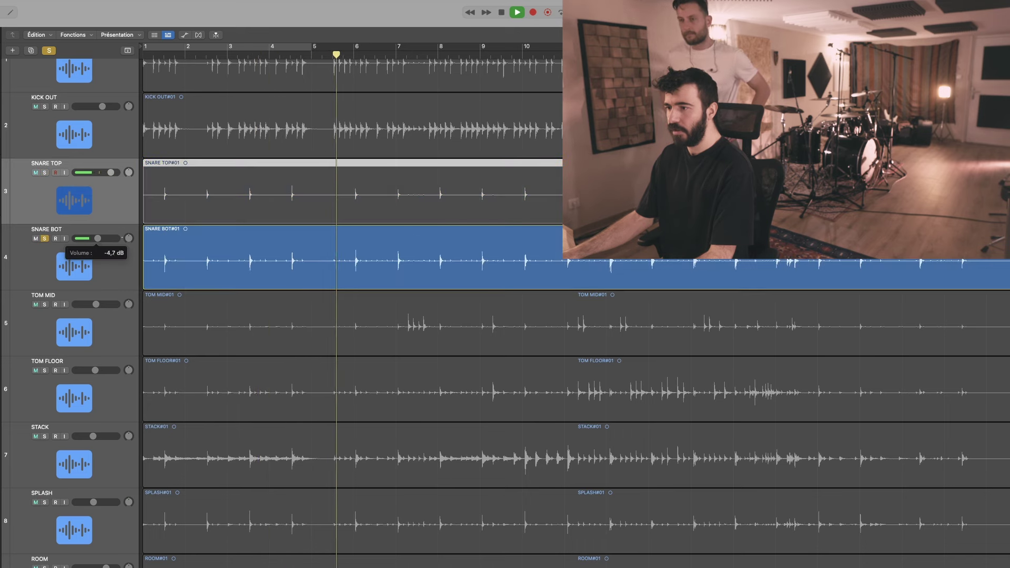
pyautogui.click(45, 173)
pyautogui.moveTo(90, 238); pyautogui.dragTo(87, 238)
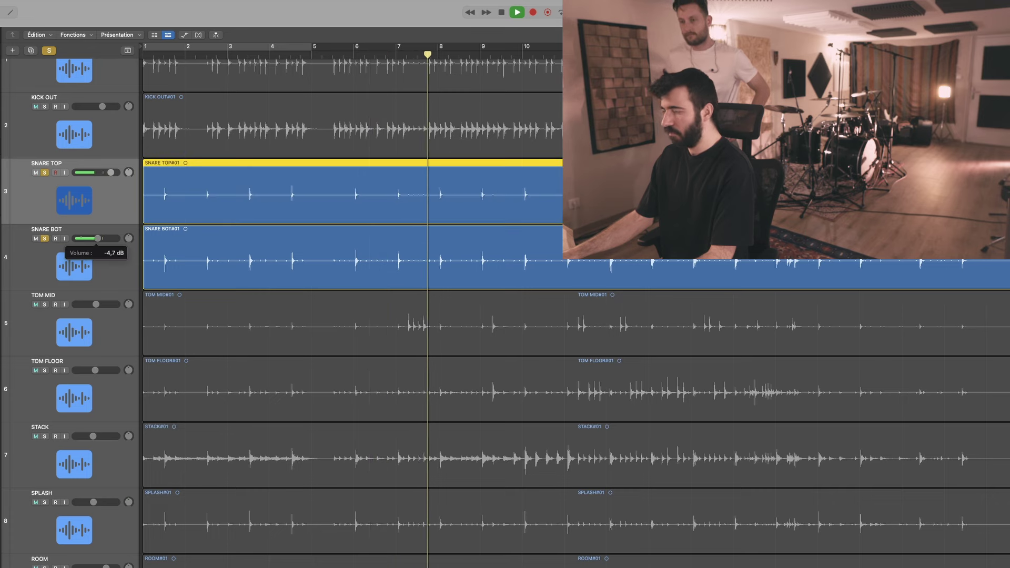
# Examine the SNARE TOP and SNARE BOT waveforms up close around bar 16, and return to the full take.
pyautogui.press('z')
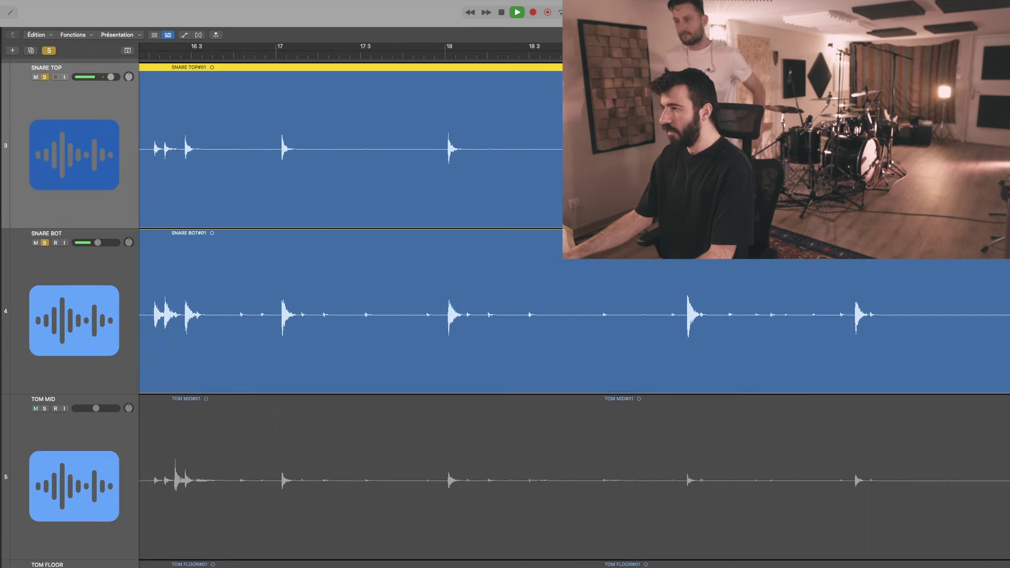
pyautogui.press('super+Right')
pyautogui.press('super+Right')
pyautogui.press('super+Right')
pyautogui.press('super+Right')
pyautogui.press('super+Right')
pyautogui.press('super+Right')
pyautogui.press('super+Right')
pyautogui.press('super+Right')
pyautogui.press('super+Right')
pyautogui.press('super+Right')
pyautogui.press('super+Right')
pyautogui.press('super+Right')
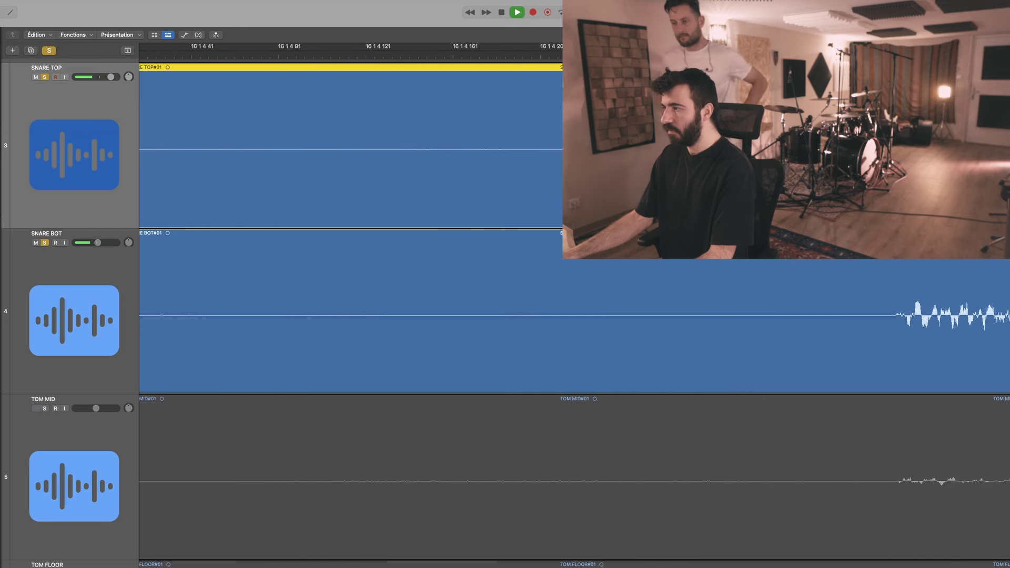
pyautogui.press('super+Left')
pyautogui.press('super+Left')
pyautogui.press('super+Left')
pyautogui.press('super+Left')
pyautogui.press('super+Left')
pyautogui.press('super+Left')
pyautogui.press('super+Left')
pyautogui.press('super+Left')
pyautogui.press('super+Left')
pyautogui.press('super+Left')
pyautogui.press('super+Left')
pyautogui.press('super+Left')
pyautogui.press('super+Left')
pyautogui.press('super+Left')
pyautogui.press('super+Up')
pyautogui.press('super+Up')
pyautogui.press('super+Up')
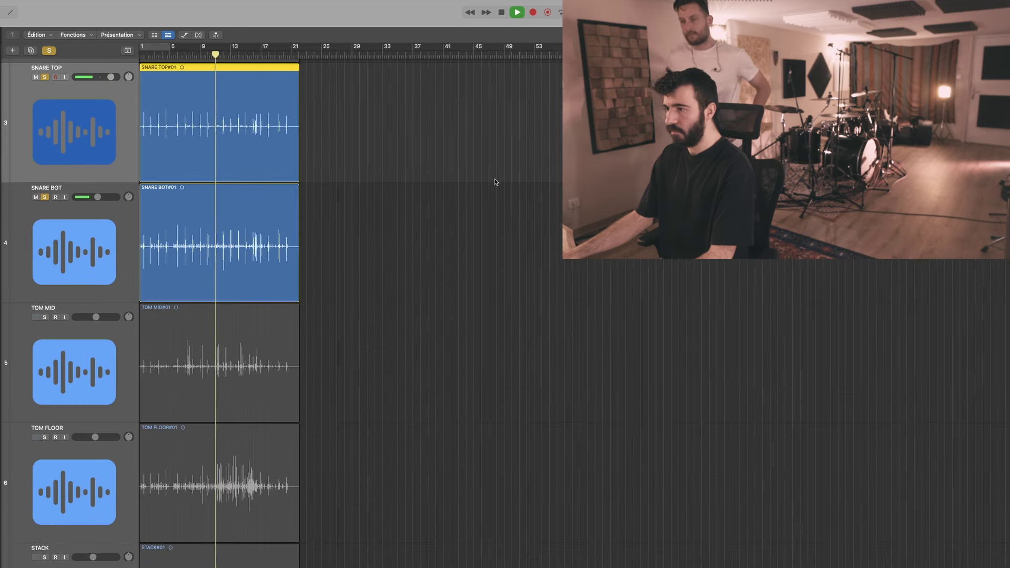
# Replay the take with the kick and snare tracks soloed together, and raise the SNARE TOP and SNARE BOT volumes.
pyautogui.moveTo(355, 311); pyautogui.dragTo(141, 81)
pyautogui.moveTo(511, 567)
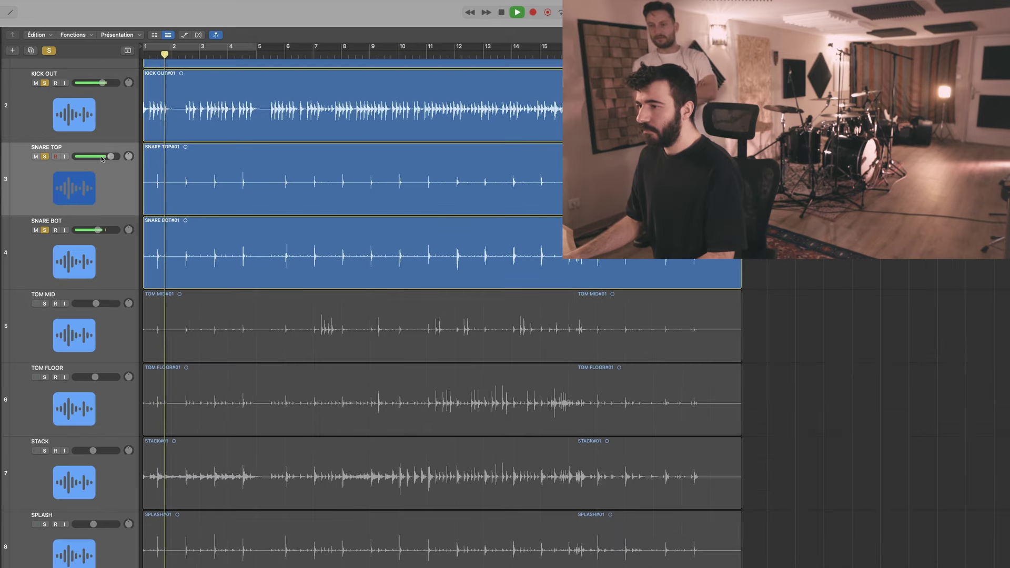
pyautogui.moveTo(102, 157); pyautogui.dragTo(104, 157)
pyautogui.moveTo(111, 229); pyautogui.dragTo(126, 233)
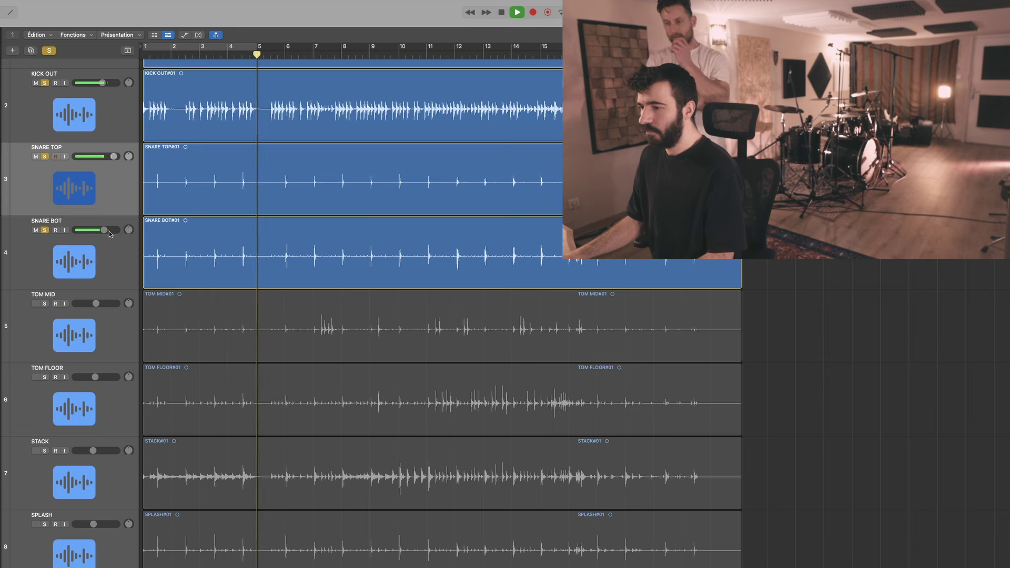
pyautogui.moveTo(107, 232); pyautogui.dragTo(111, 231)
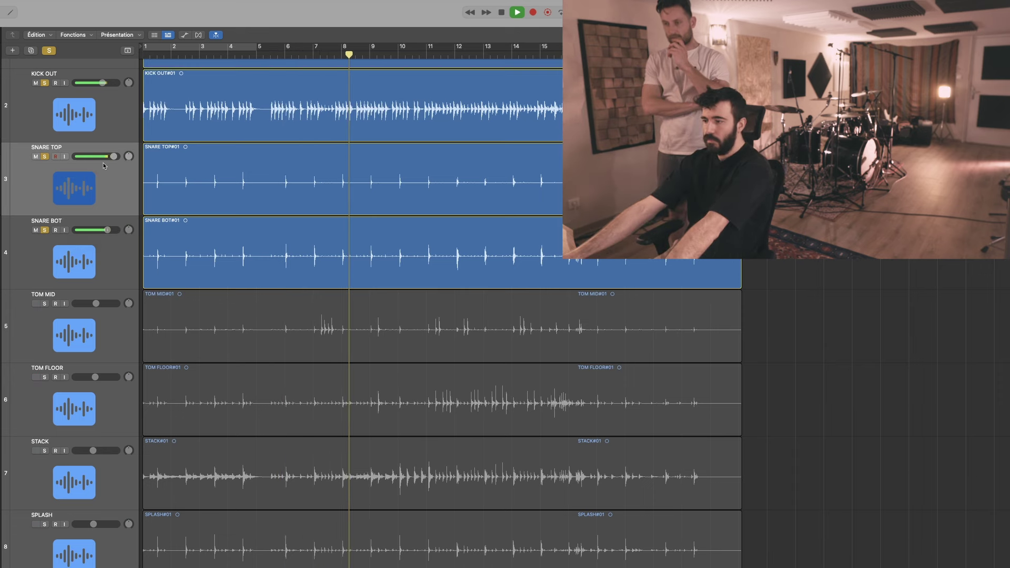
pyautogui.moveTo(114, 156); pyautogui.dragTo(114, 156)
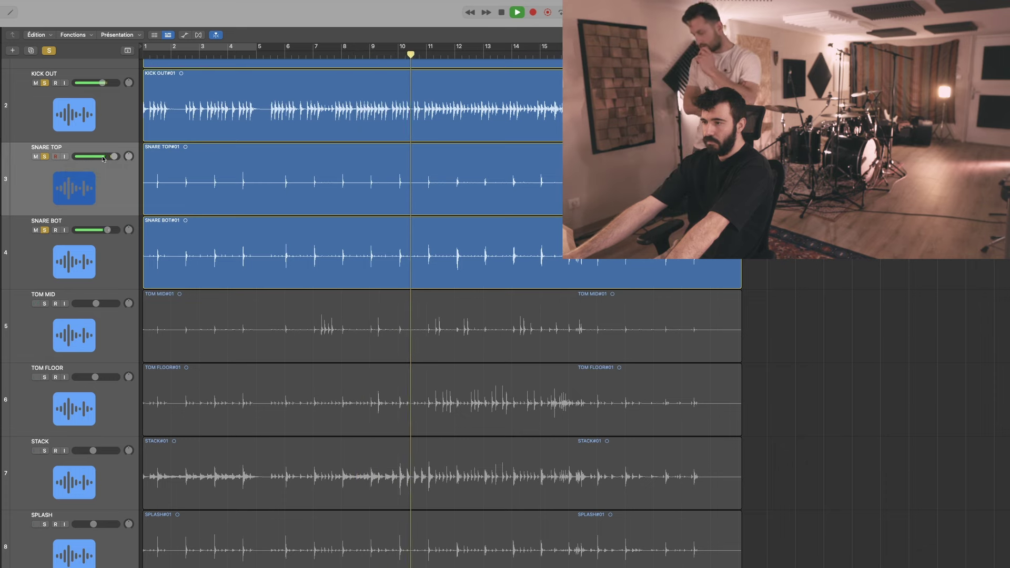
# Play back the TOM MID track in solo and raise its volume.
pyautogui.press('space')
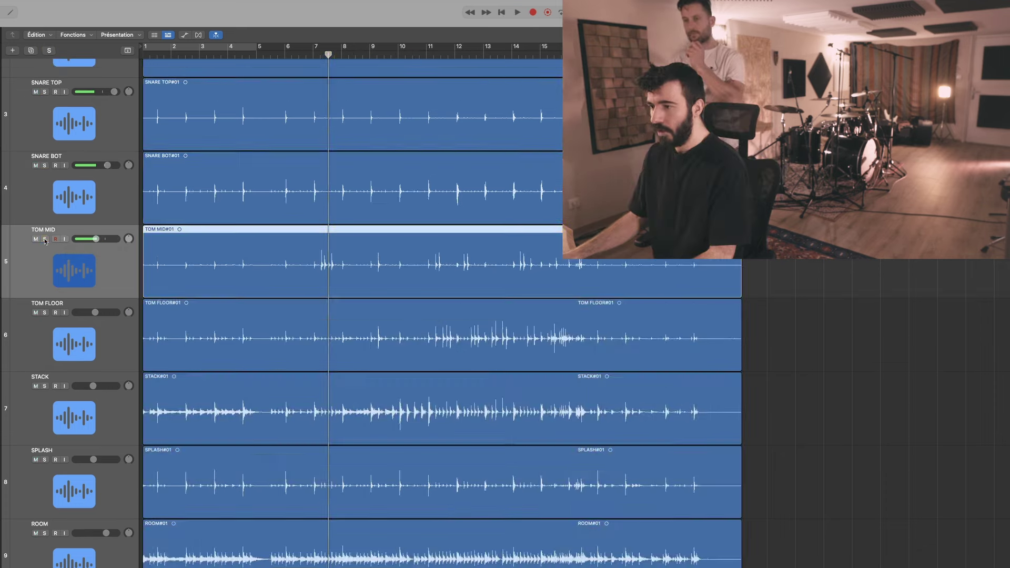
pyautogui.press('s')
pyautogui.press('space')
pyautogui.moveTo(95, 238); pyautogui.dragTo(101, 239)
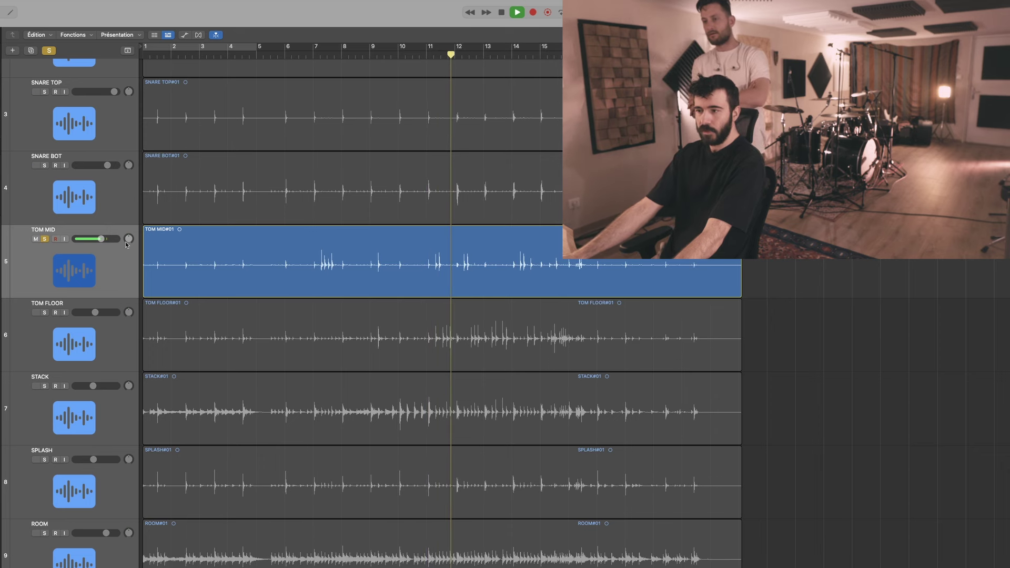
pyautogui.press('space')
# Play TOM FLOOR in solo from around bar 10, raise its volume, and solo TOM MID along with it.
pyautogui.click(46, 313)
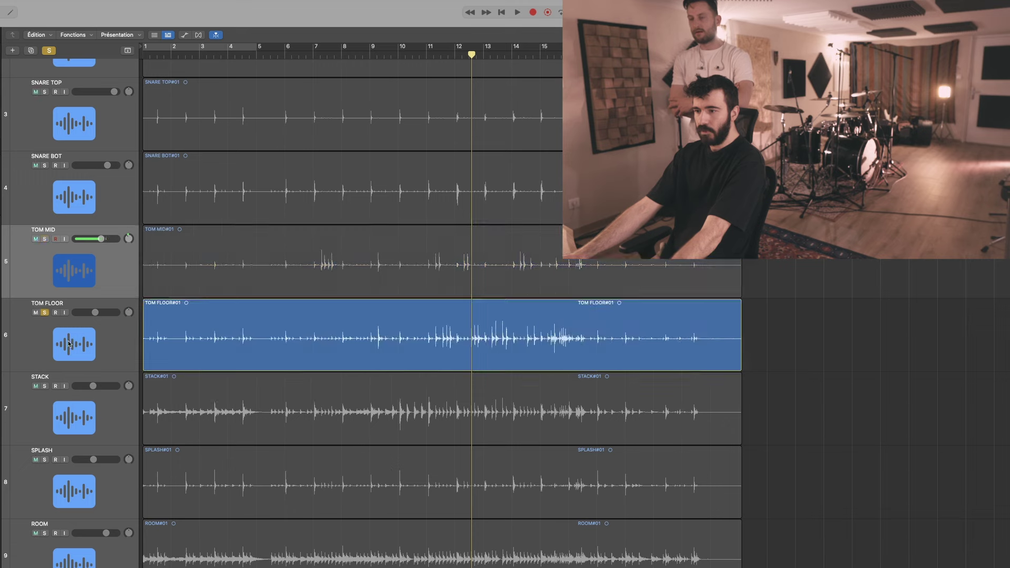
pyautogui.click(424, 56)
pyautogui.press('space')
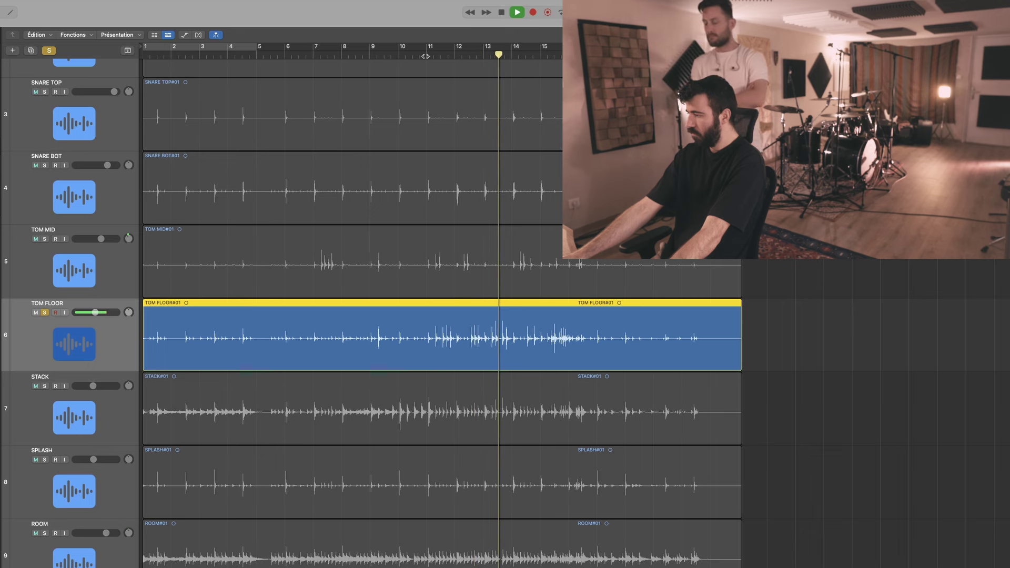
pyautogui.click(44, 239)
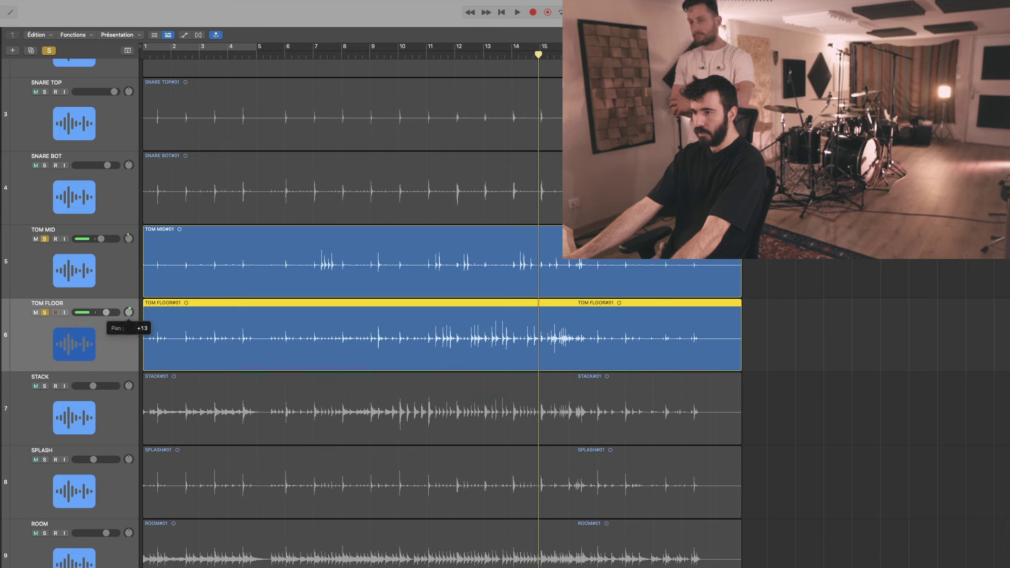
# Replay both toms from around bar 10, lower the TOM FLOOR volume, and pan that track to +63.
pyautogui.doubleClick(403, 57)
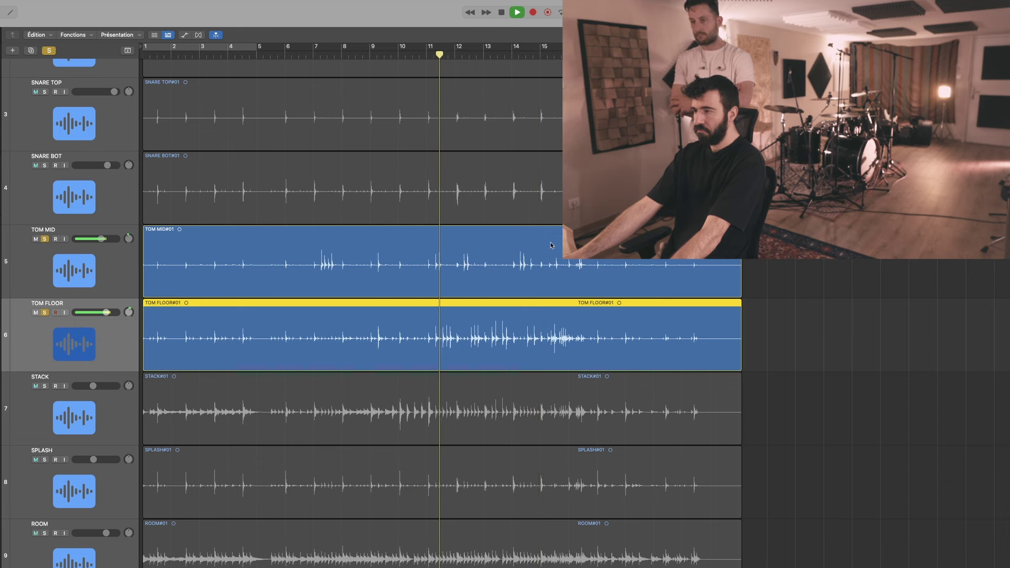
pyautogui.moveTo(108, 314); pyautogui.dragTo(99, 312)
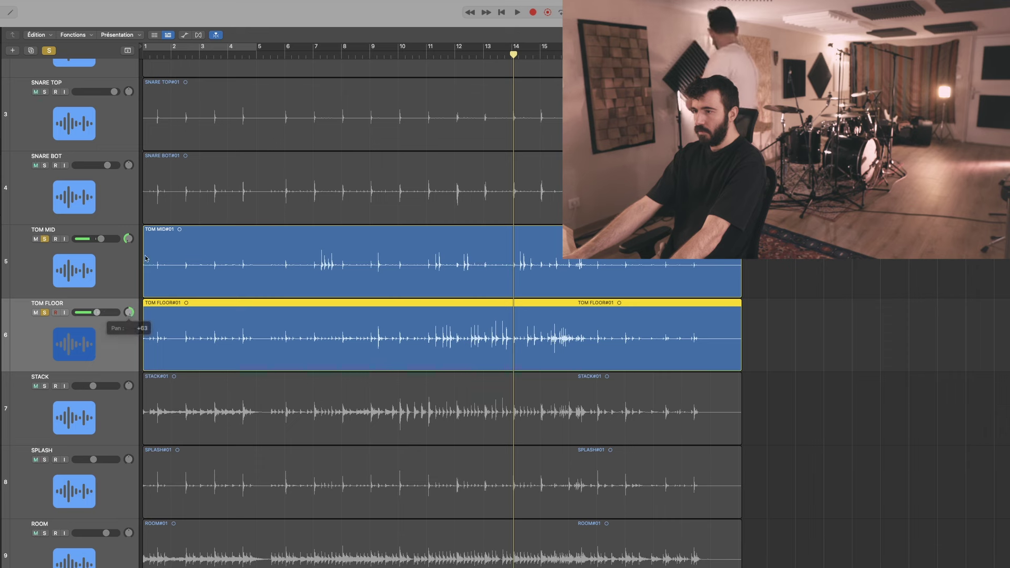
pyautogui.click(951, 264)
# Replay the toms from bar 11, fine-tune the TOM FLOOR volume, clear all solos, and stop playback.
pyautogui.click(433, 54)
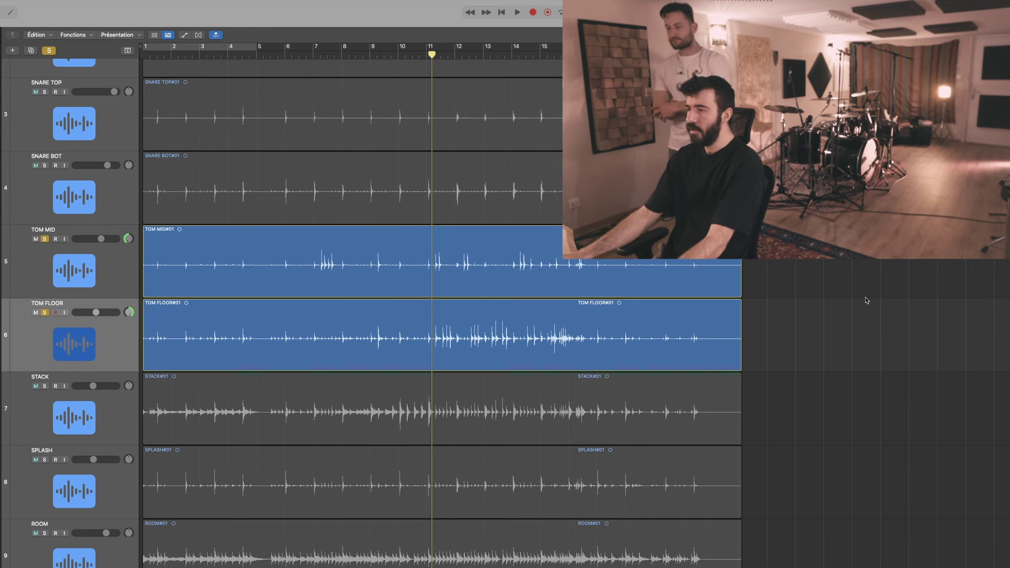
pyautogui.press('space')
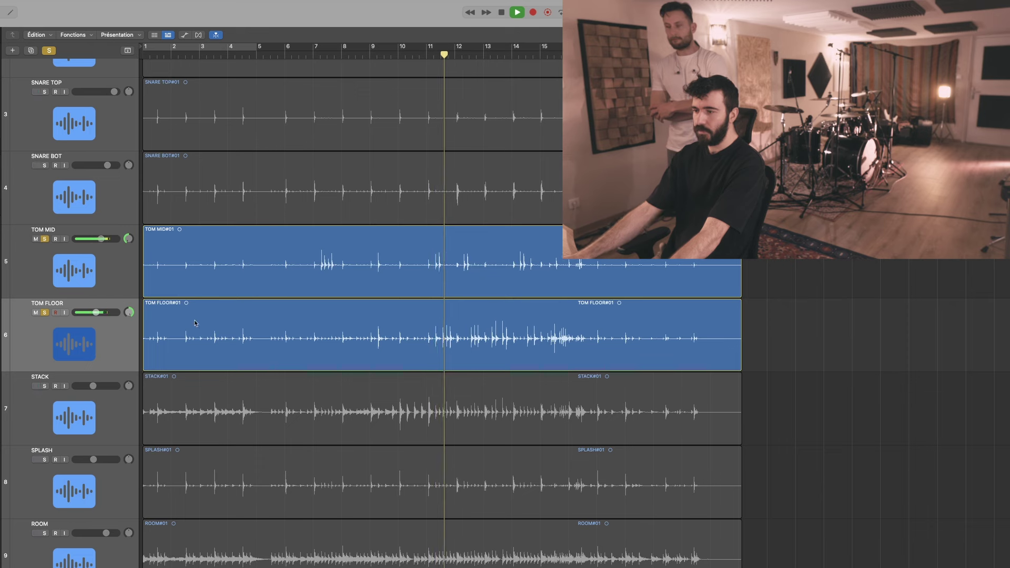
pyautogui.moveTo(96, 312); pyautogui.dragTo(45, 247)
pyautogui.press('space')
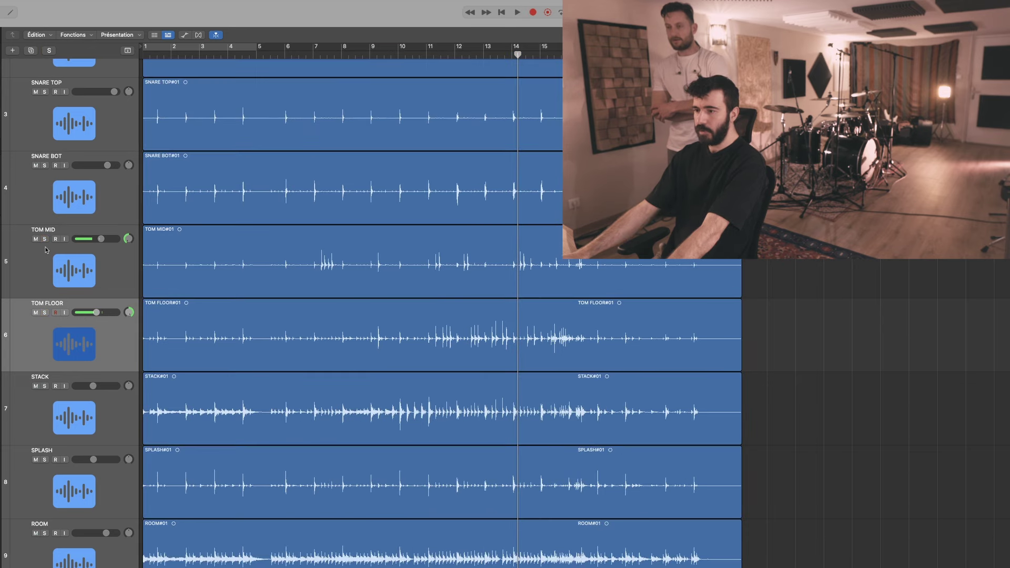
# Play STACK in solo from around bar 9 and raise its volume to about -5.6 dB.
pyautogui.click(45, 386)
pyautogui.scroll(-3, 363, 97)
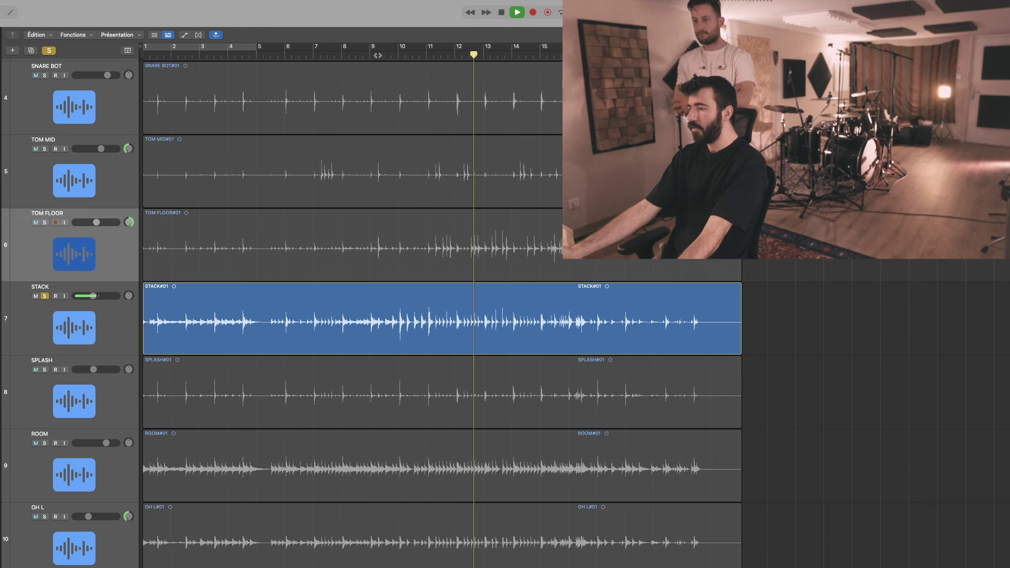
pyautogui.click(378, 54)
pyautogui.moveTo(109, 295); pyautogui.dragTo(112, 295)
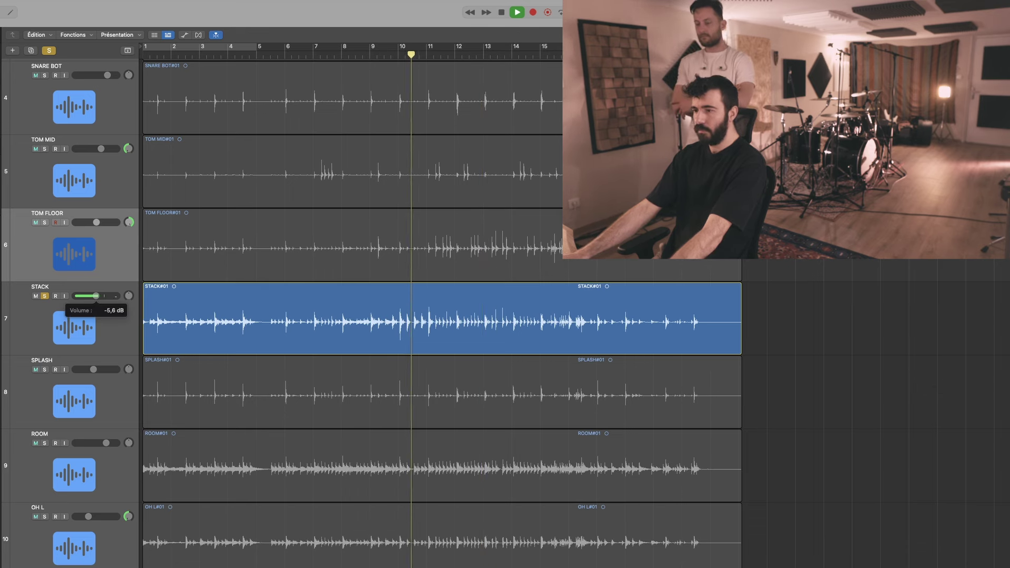
# Solo SPLASH instead of STACK and play it back from around bar 6.
pyautogui.click(46, 369)
pyautogui.press('space')
pyautogui.click(45, 296)
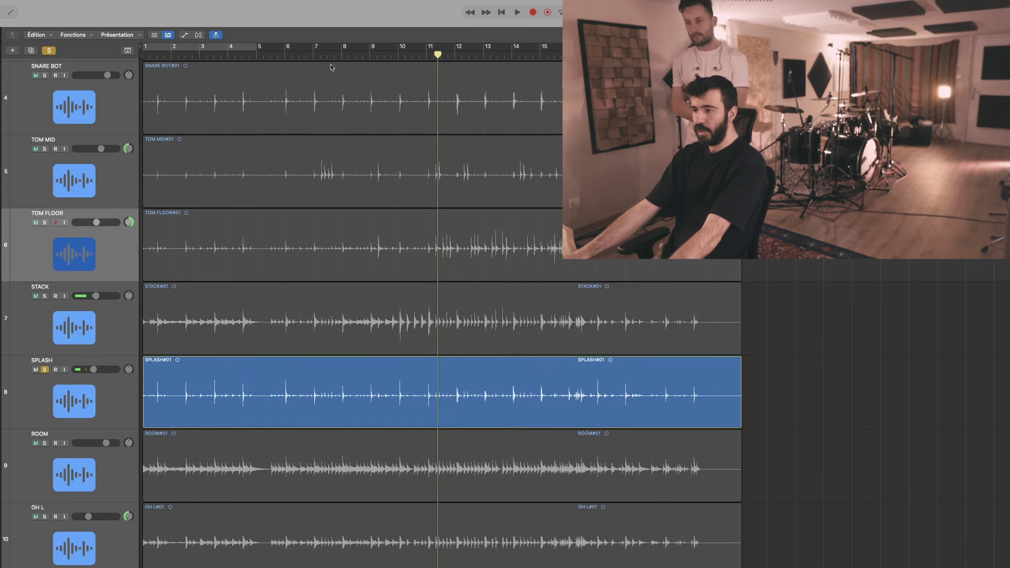
pyautogui.press('super+Right')
pyautogui.press('super+Right')
pyautogui.press('super+Right')
pyautogui.press('super+Right')
pyautogui.press('super+Right')
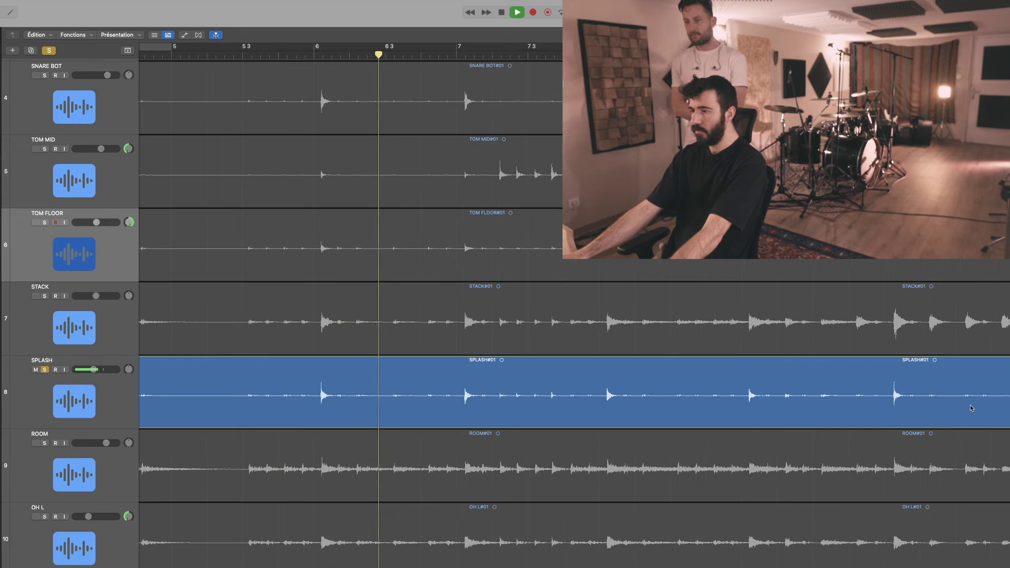
pyautogui.press('super+Left')
pyautogui.press('super+Left')
pyautogui.press('super+Left')
pyautogui.press('super+Left')
pyautogui.scroll(-2, 969, 404)
pyautogui.scroll(-1, 573, 316)
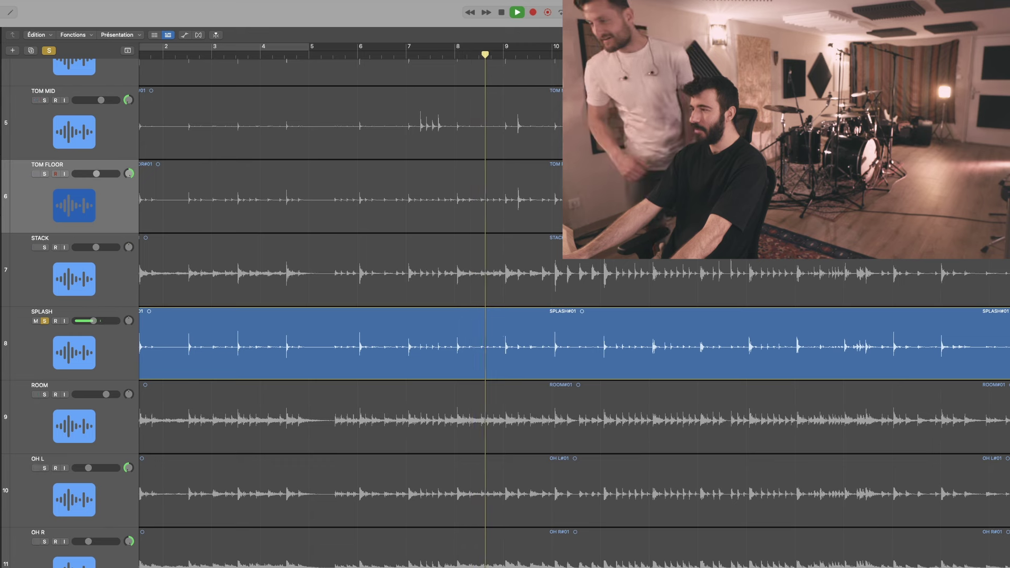
# Replay SPLASH from around bar 15, raise its volume, and stop playback.
pyautogui.click(843, 55)
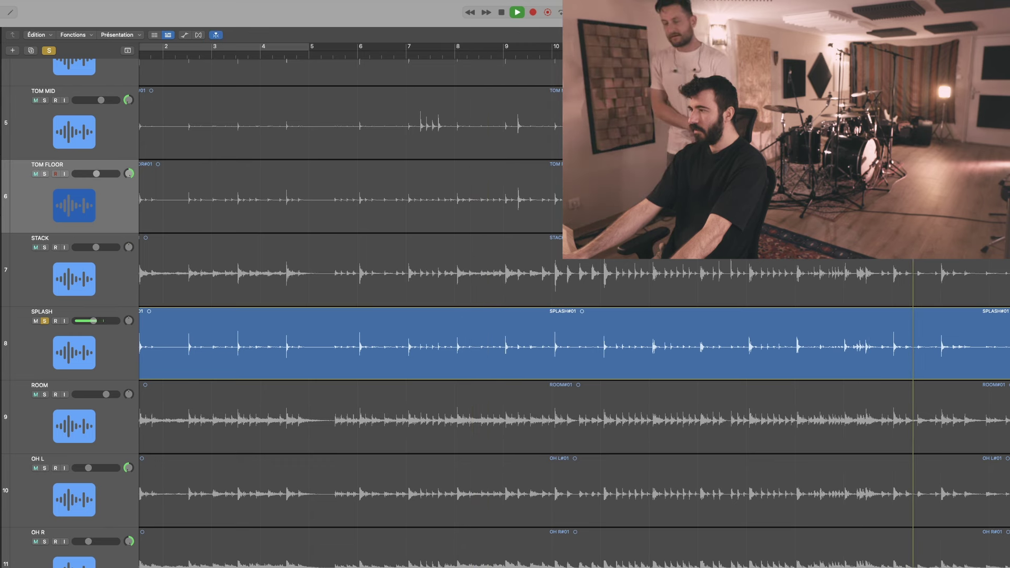
pyautogui.click(812, 54)
pyautogui.scroll(4, 811, 55)
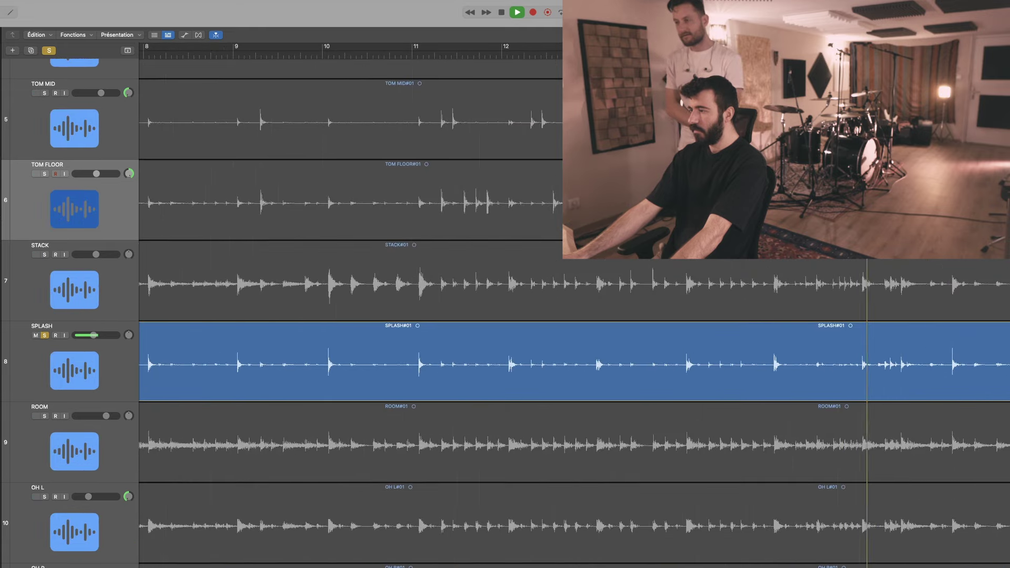
pyautogui.press('space')
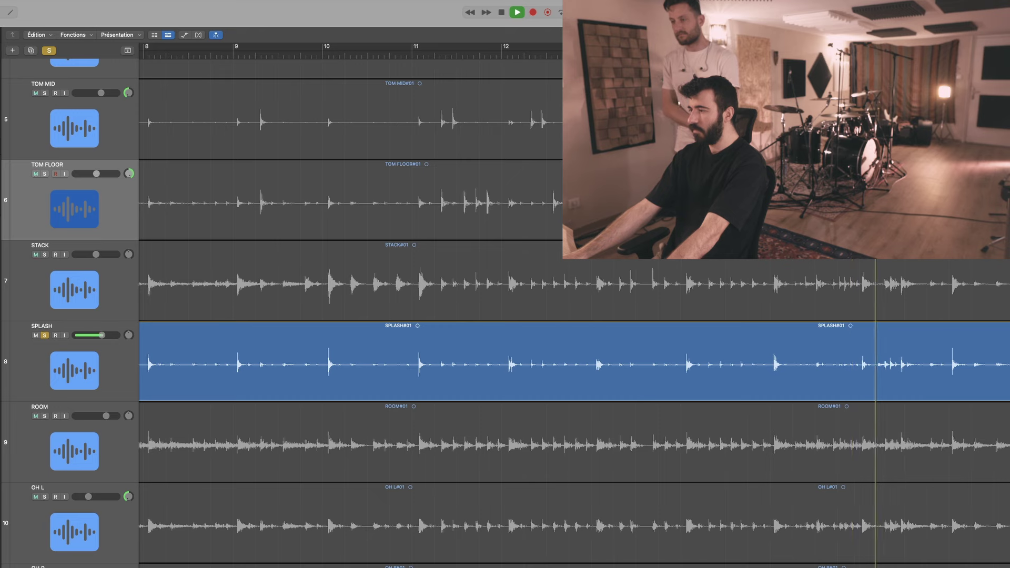
pyautogui.scroll(-5, 526, 362)
pyautogui.press('space')
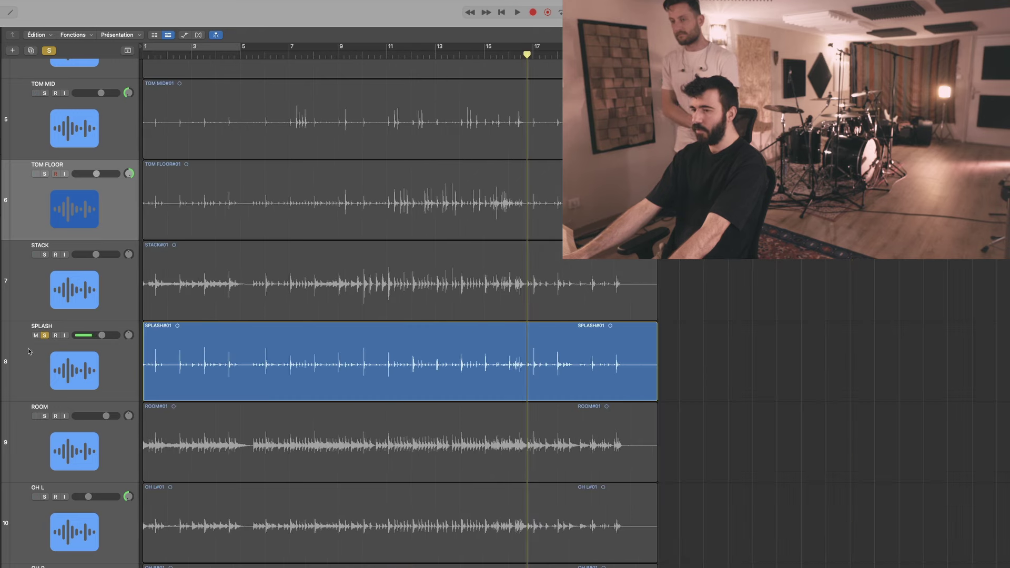
# Solo ROOM instead of SPLASH, play it from the beginning of the project, and lower its volume.
pyautogui.click(44, 335)
pyautogui.scroll(-3, 64, 316)
pyautogui.click(45, 316)
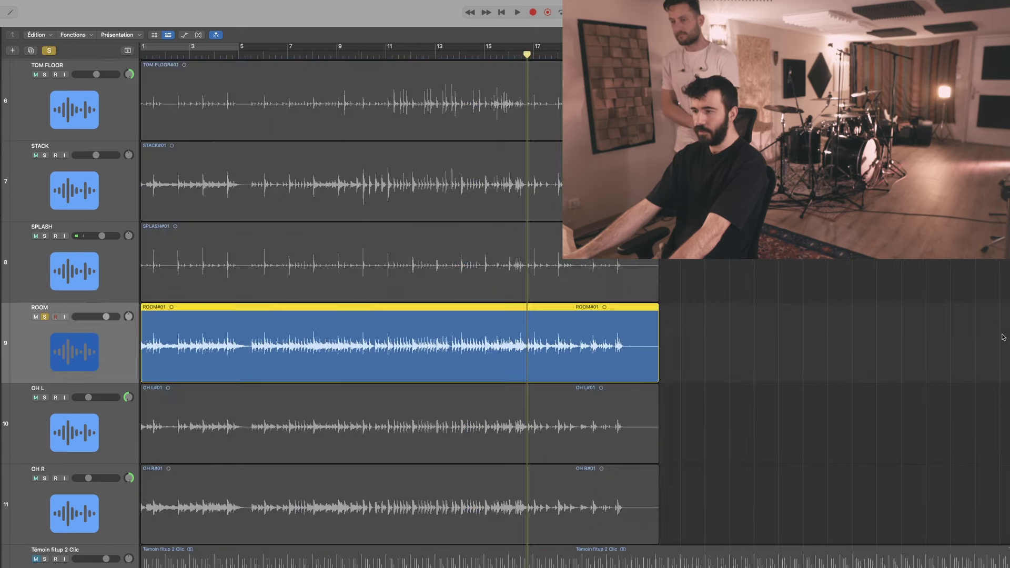
pyautogui.press('Return')
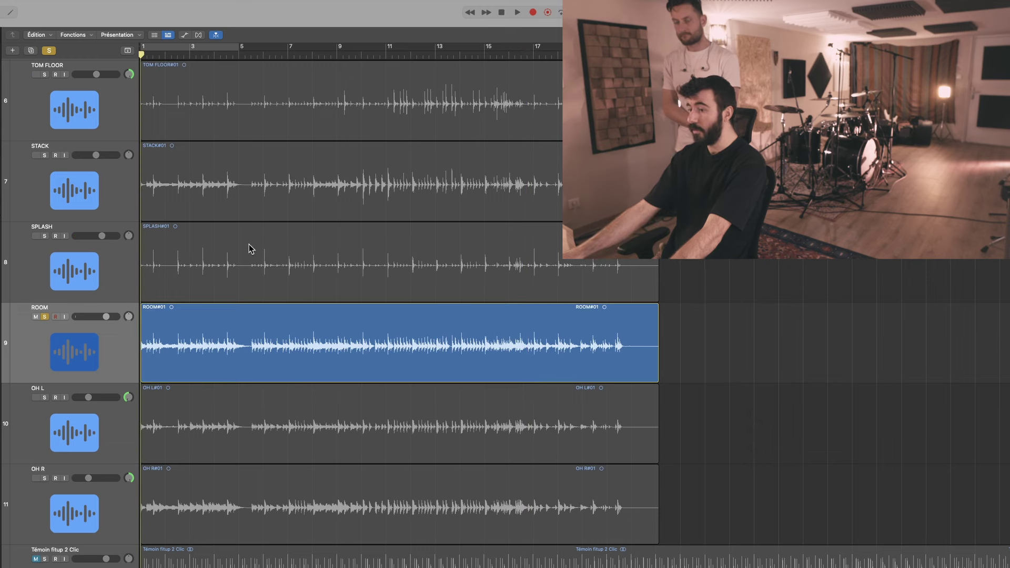
pyautogui.press('space')
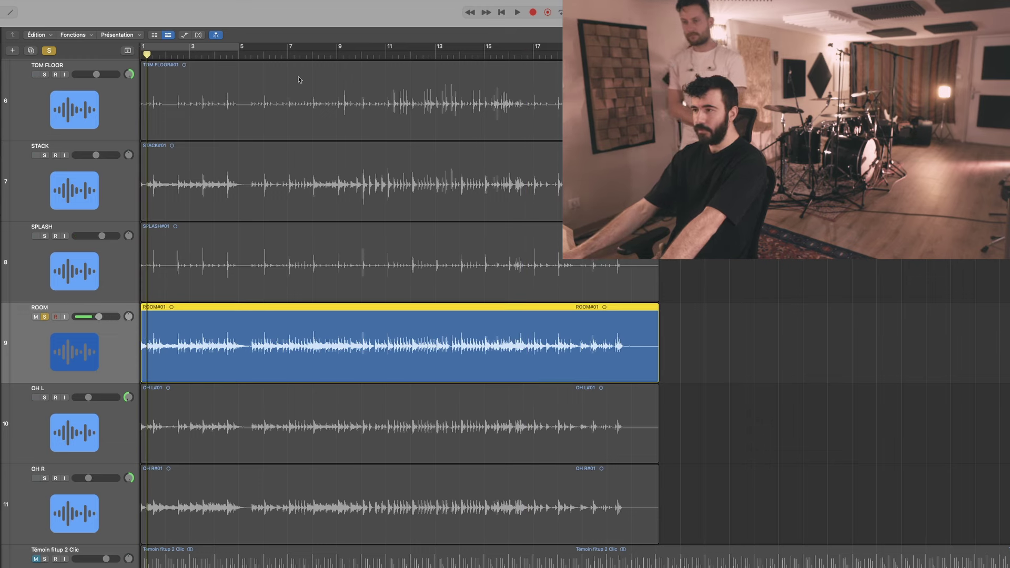
# Play ROOM in solo from around bar 7, stop playback, and clear its solo.
pyautogui.click(300, 53)
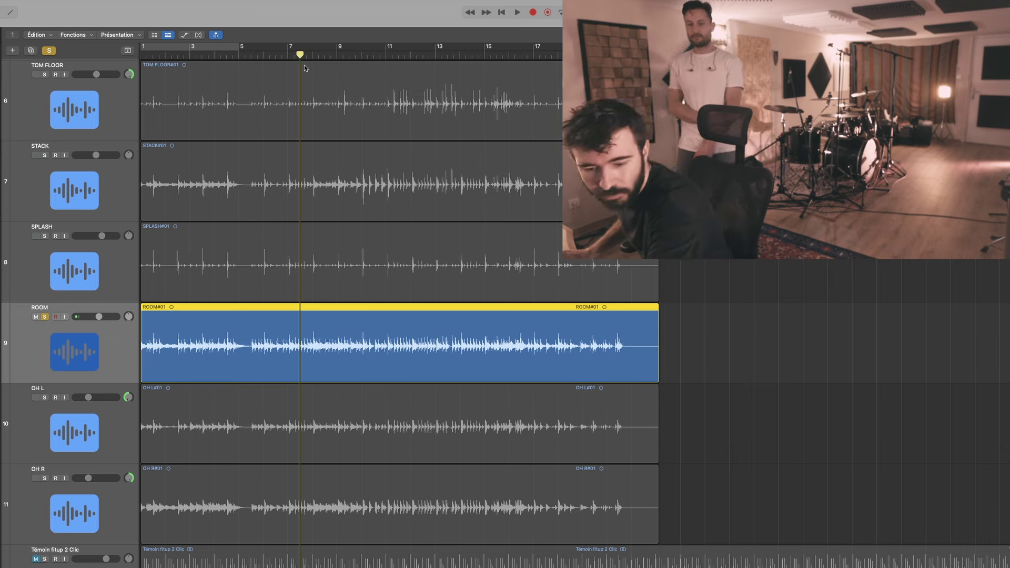
pyautogui.press('space')
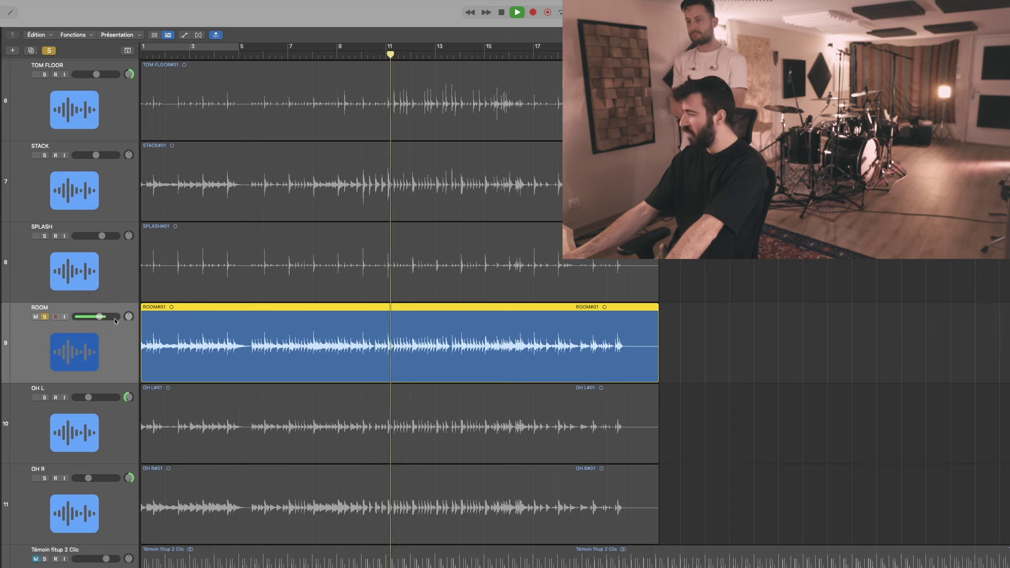
pyautogui.press('space')
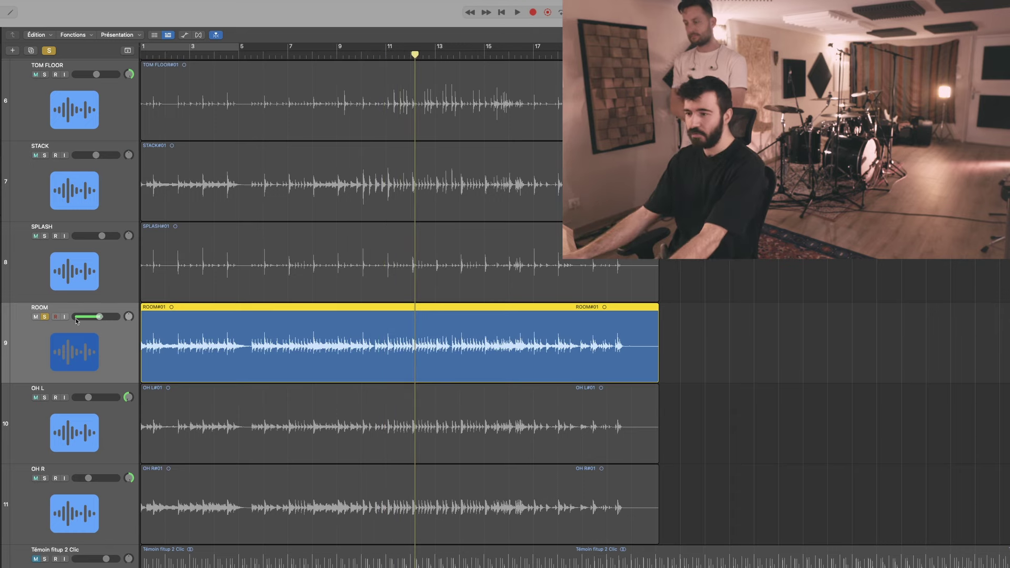
pyautogui.click(44, 316)
# Solo OH L and OH R, play them from the beginning of the project, and raise both volumes together.
pyautogui.scroll(-3, 48, 320)
pyautogui.click(61, 335)
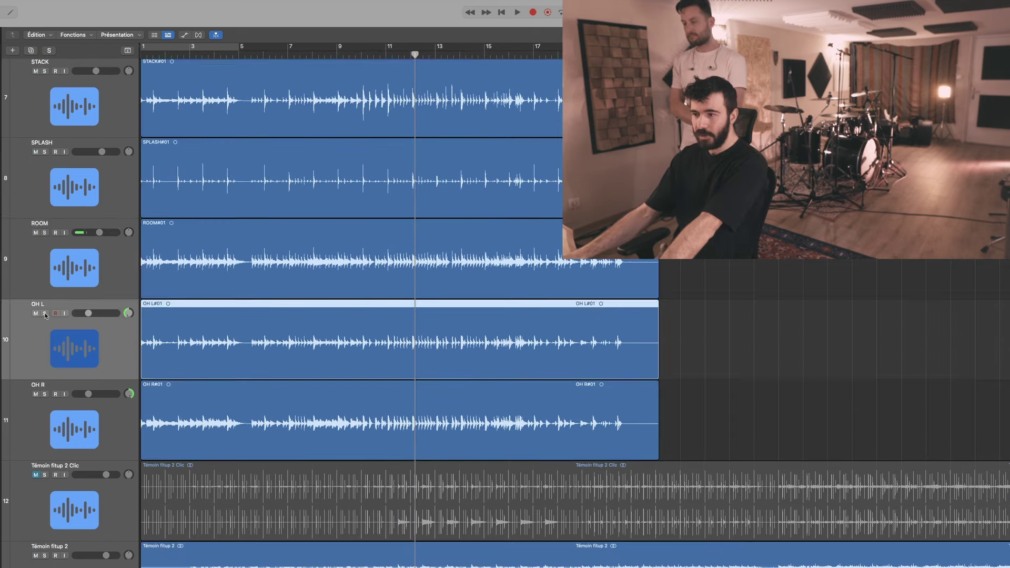
pyautogui.moveTo(44, 313); pyautogui.dragTo(47, 385)
pyautogui.click(785, 357)
pyautogui.press('Return')
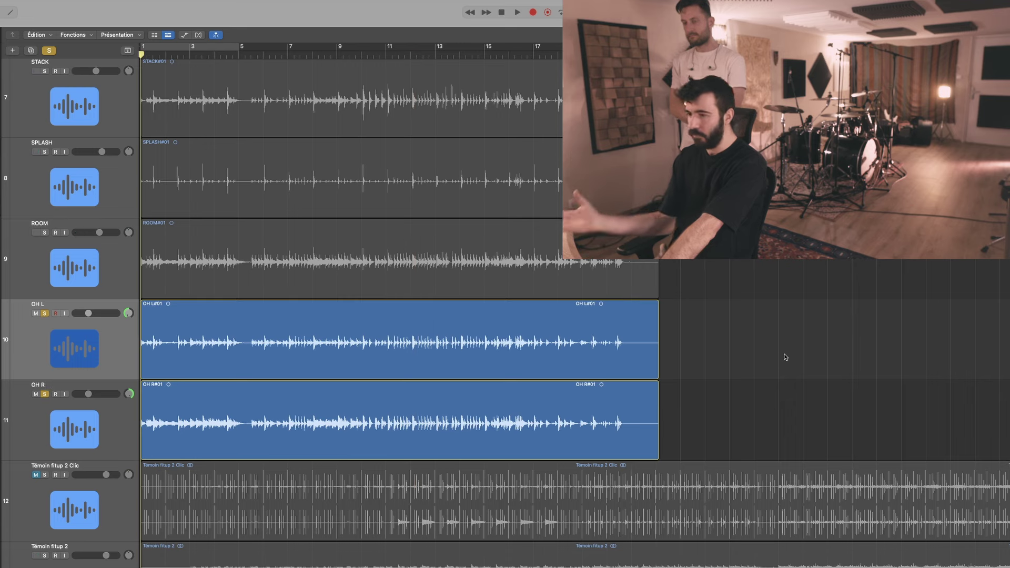
pyautogui.press('space')
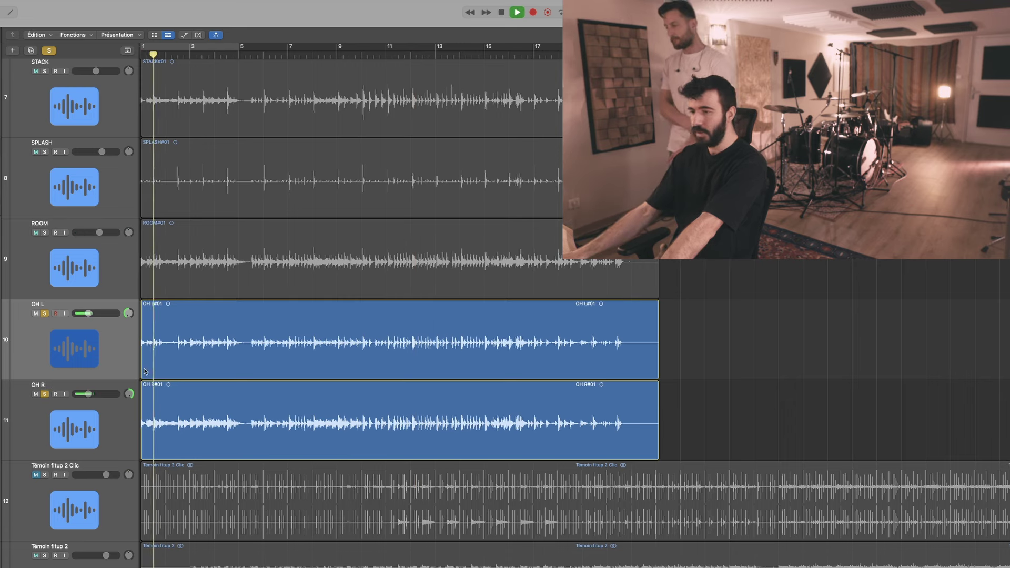
pyautogui.click(110, 410)
pyautogui.moveTo(89, 394); pyautogui.dragTo(92, 394)
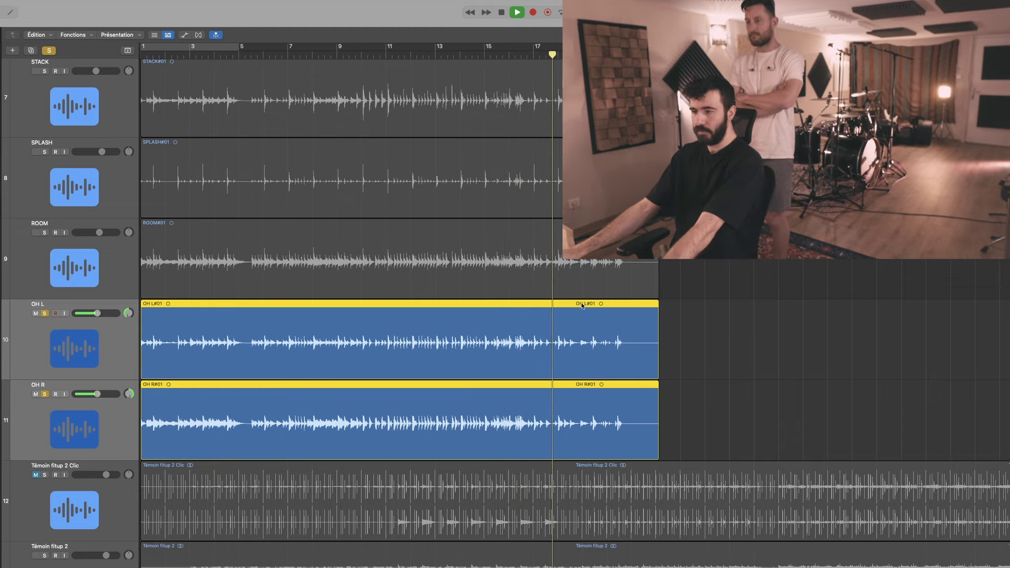
# Reduce the track height in the arrangement and clear the solos on OH L and OH R.
pyautogui.press('super+Up')
pyautogui.press('super+Up')
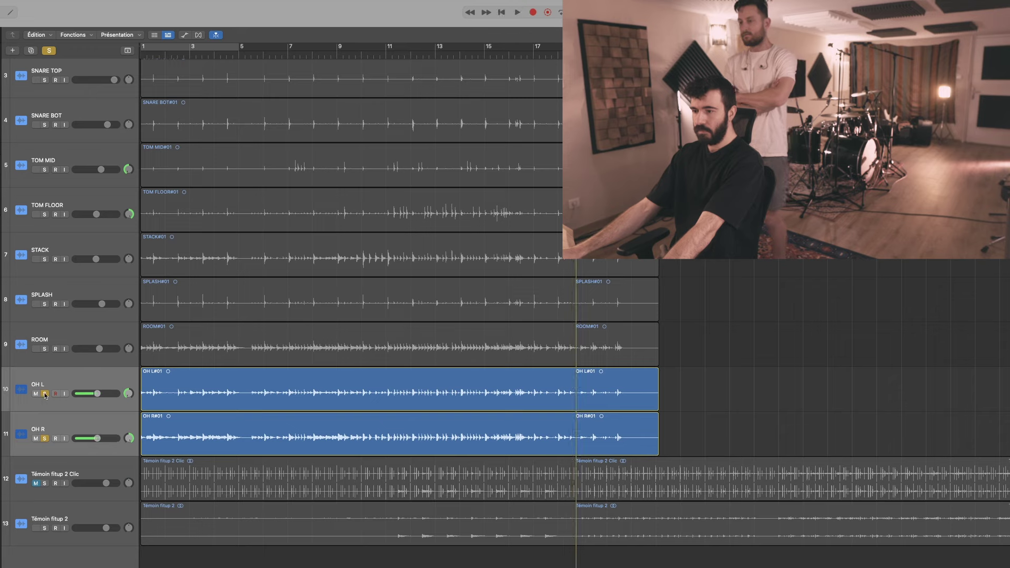
pyautogui.click(45, 394)
pyautogui.scroll(5, 45, 395)
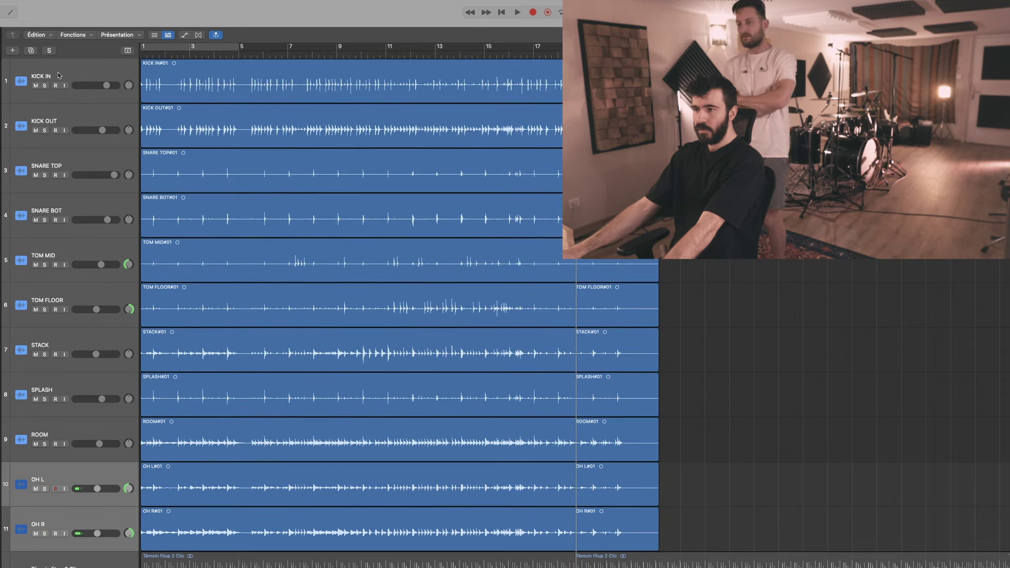
# Start playback and solo KICK IN, KICK OUT, SNARE TOP, SNARE BOT, TOM MID and TOM FLOOR together.
pyautogui.click(44, 85)
pyautogui.press('space')
pyautogui.click(44, 129)
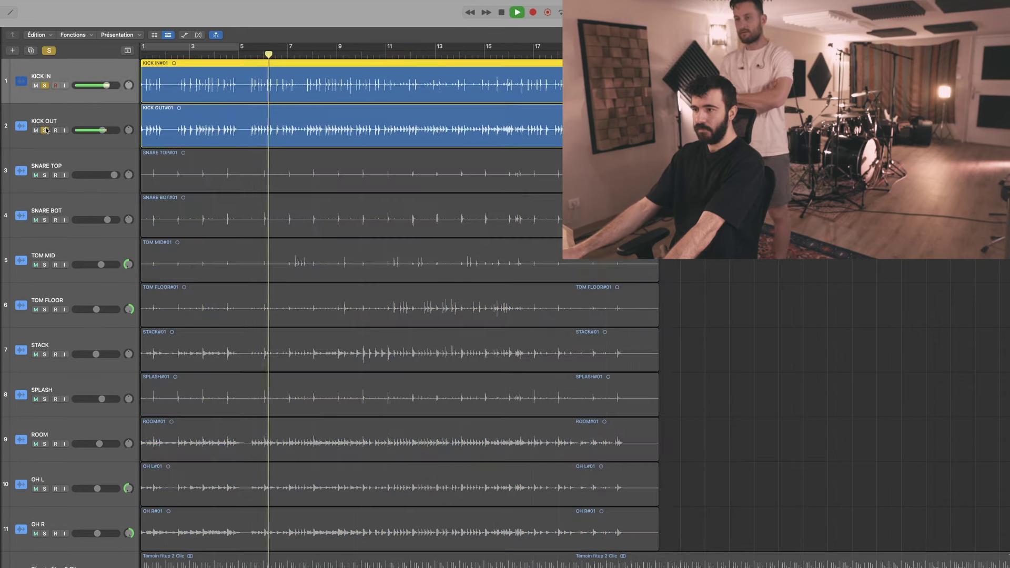
pyautogui.click(45, 175)
pyautogui.click(45, 220)
pyautogui.click(45, 265)
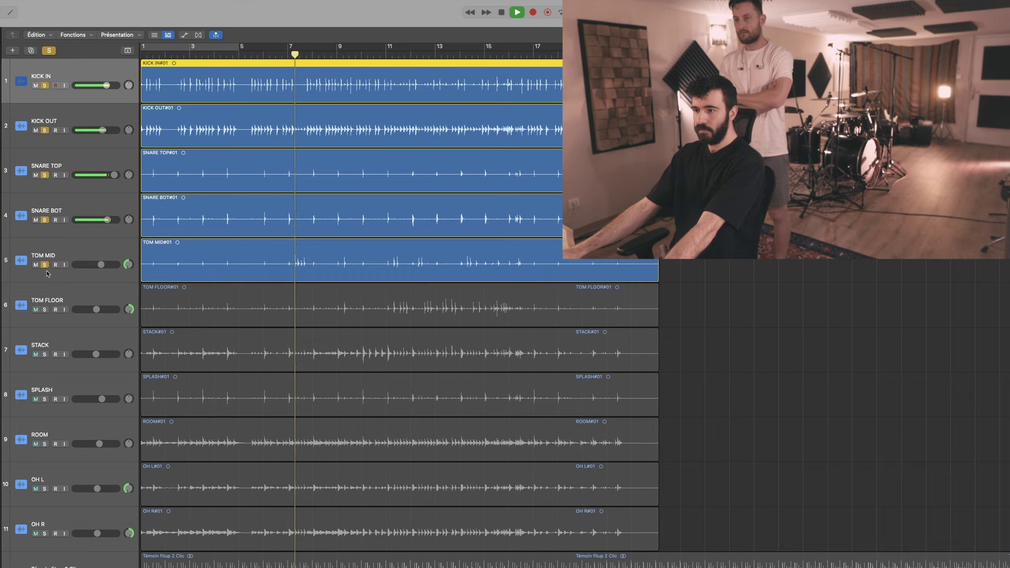
pyautogui.click(44, 309)
# Lower the volumes of the six tracks from KICK IN to TOM FLOOR together and set SNARE BOT to about -0.7 dB.
pyautogui.click(92, 252)
pyautogui.keyDown('shift'); pyautogui.click(97, 298); pyautogui.keyUp('shift')
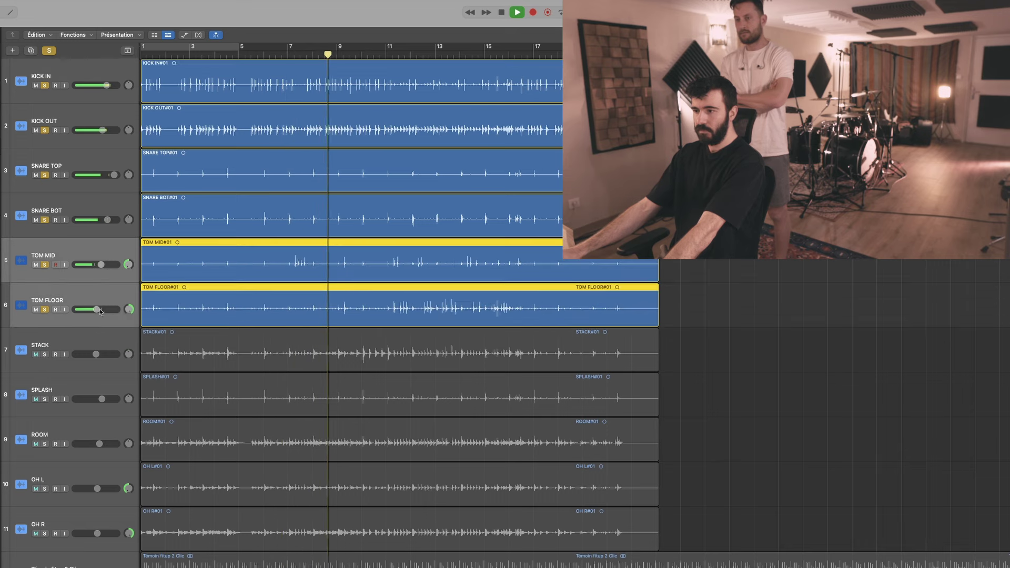
pyautogui.keyDown('shift'); pyautogui.click(79, 78); pyautogui.keyUp('shift')
pyautogui.moveTo(106, 85); pyautogui.dragTo(102, 85)
pyautogui.click(95, 160)
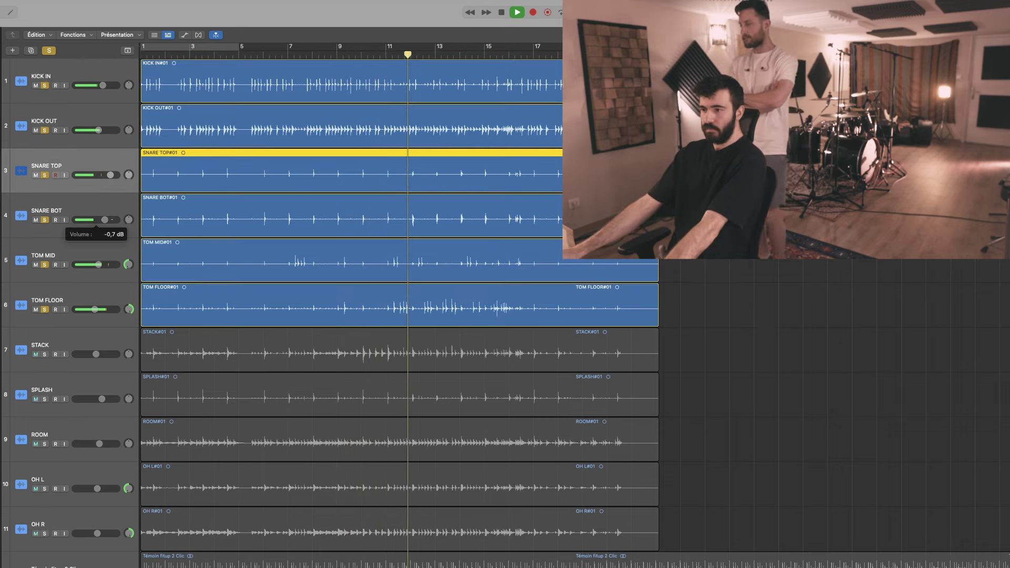
# Add OH L and OH R to the soloed kick, snare and tom tracks and set their volumes together to -6.6 dB.
pyautogui.click(45, 356)
pyautogui.click(46, 356)
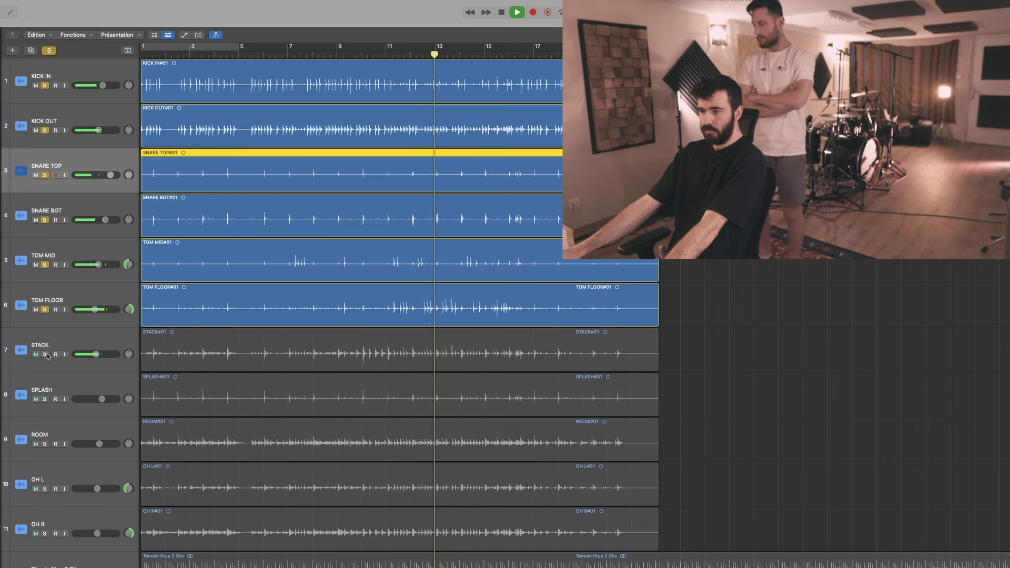
pyautogui.scroll(-3, 74, 396)
pyautogui.press('space')
pyautogui.click(69, 402)
pyautogui.keyDown('shift'); pyautogui.click(77, 434); pyautogui.keyUp('shift')
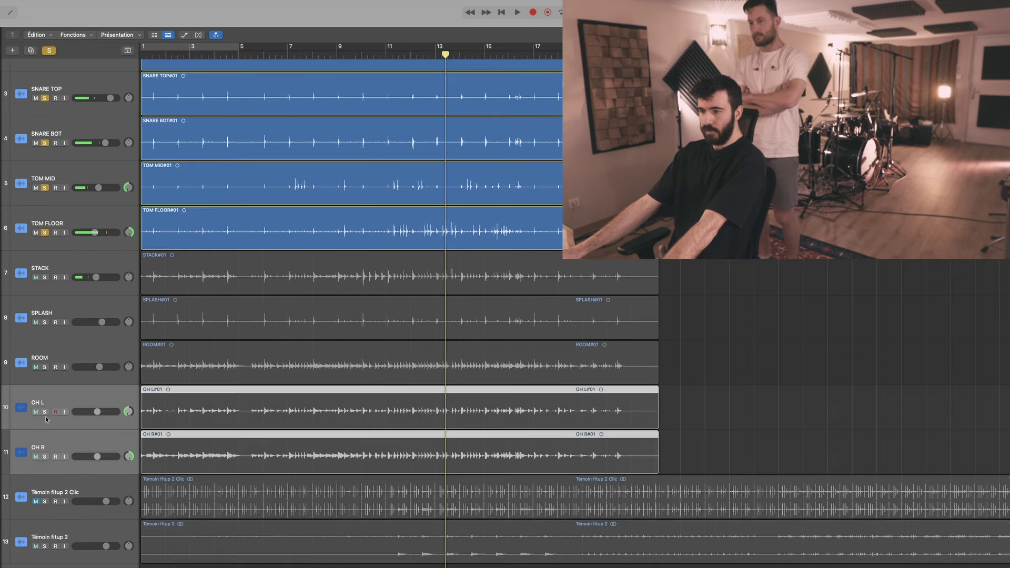
pyautogui.press('s')
pyautogui.press('space')
pyautogui.moveTo(97, 411)
pyautogui.mouseDown()
pyautogui.moveTo(47, 412)
pyautogui.moveTo(101, 412)
pyautogui.mouseUp()
pyautogui.press('space')
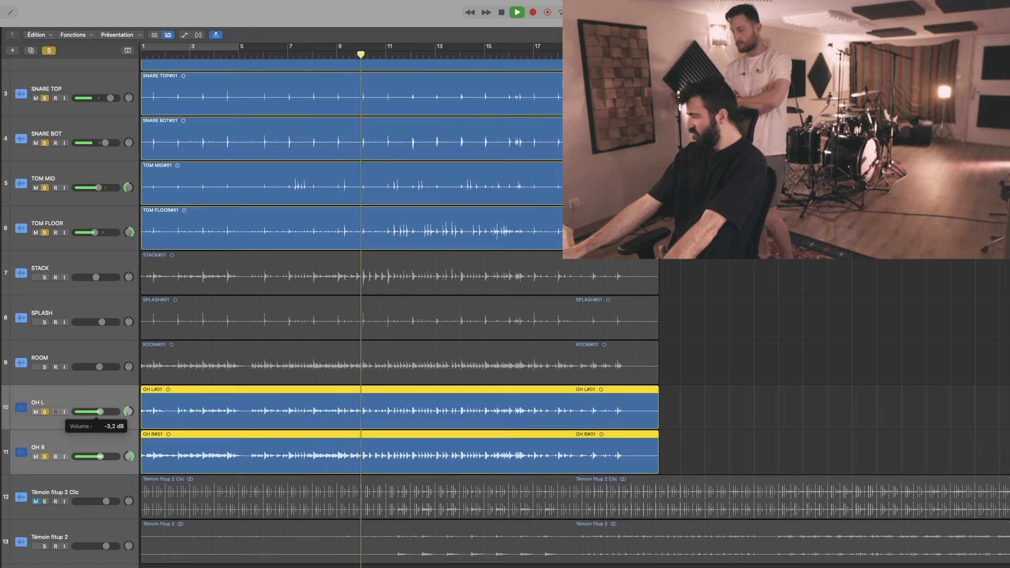
pyautogui.moveTo(100, 412); pyautogui.dragTo(95, 412)
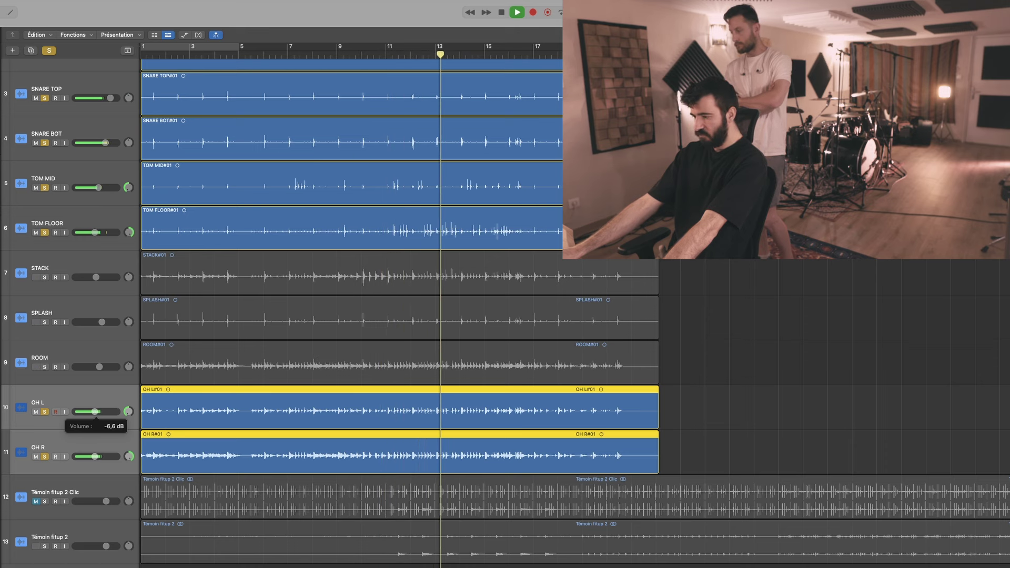
# Lower the SNARE BOT volume slightly and stop playback.
pyautogui.scroll(1, 202, 339)
pyautogui.moveTo(105, 169); pyautogui.dragTo(102, 169)
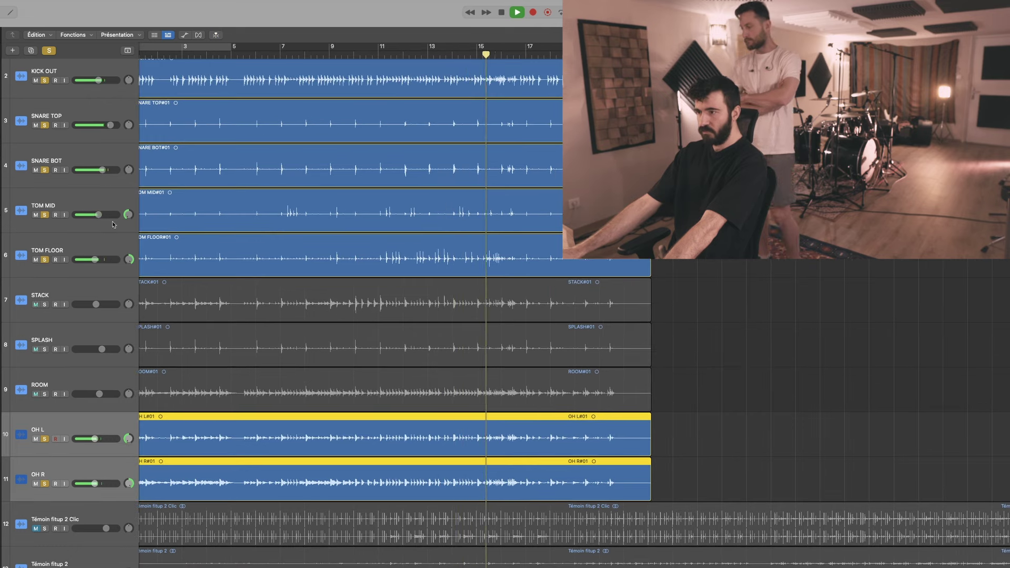
pyautogui.press('space')
# Add ROOM to the soloed tracks and lower its volume against the rest of the kit during playback.
pyautogui.click(45, 394)
pyautogui.press('space')
pyautogui.moveTo(90, 394)
pyautogui.mouseDown()
pyautogui.moveTo(100, 394)
pyautogui.moveTo(76, 394)
pyautogui.moveTo(88, 394)
pyautogui.mouseUp()
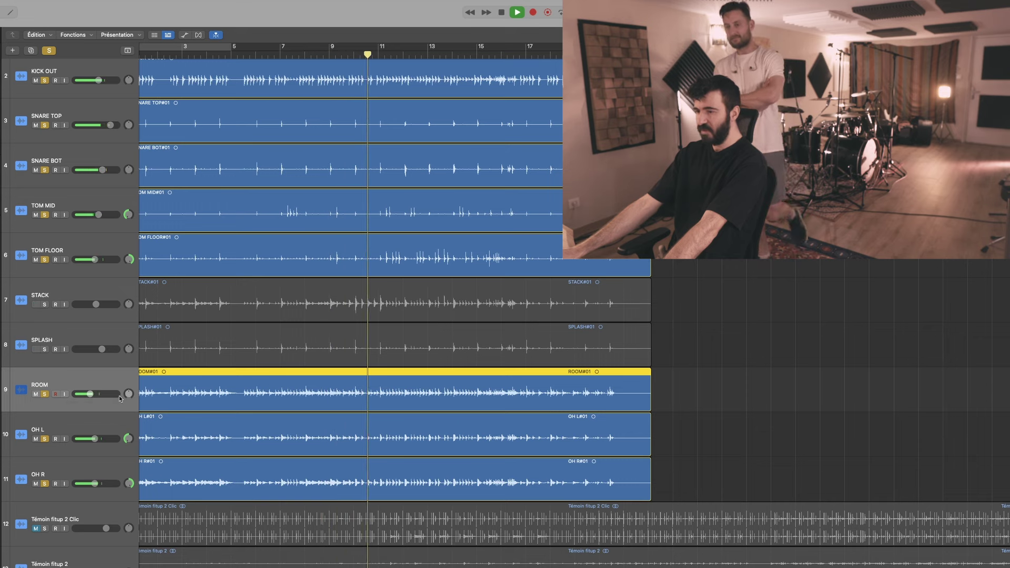
pyautogui.moveTo(119, 396); pyautogui.dragTo(130, 398)
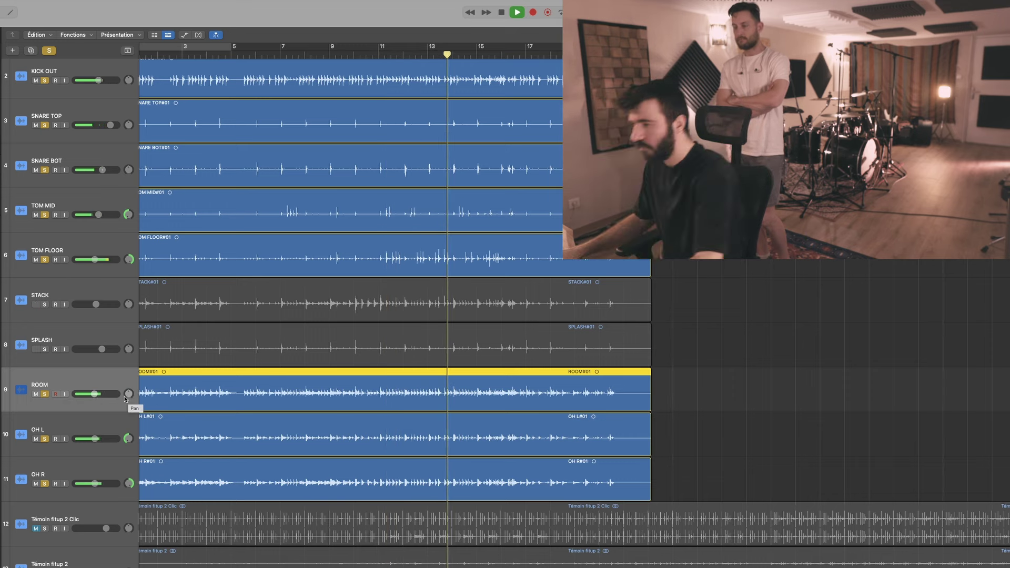
pyautogui.press('space')
# Add STACK to the soloed tracks and lower its volume to about -8.4 dB during playback.
pyautogui.scroll(3, 933, 316)
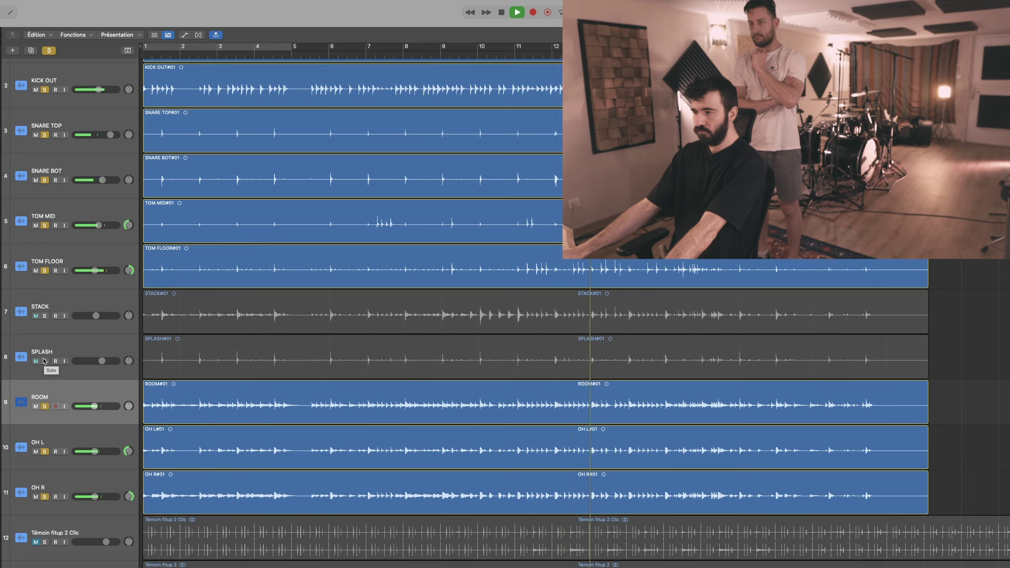
pyautogui.click(45, 316)
pyautogui.press('space')
pyautogui.click(97, 306)
pyautogui.moveTo(95, 316)
pyautogui.mouseDown()
pyautogui.moveTo(76, 316)
pyautogui.moveTo(102, 315)
pyautogui.mouseUp()
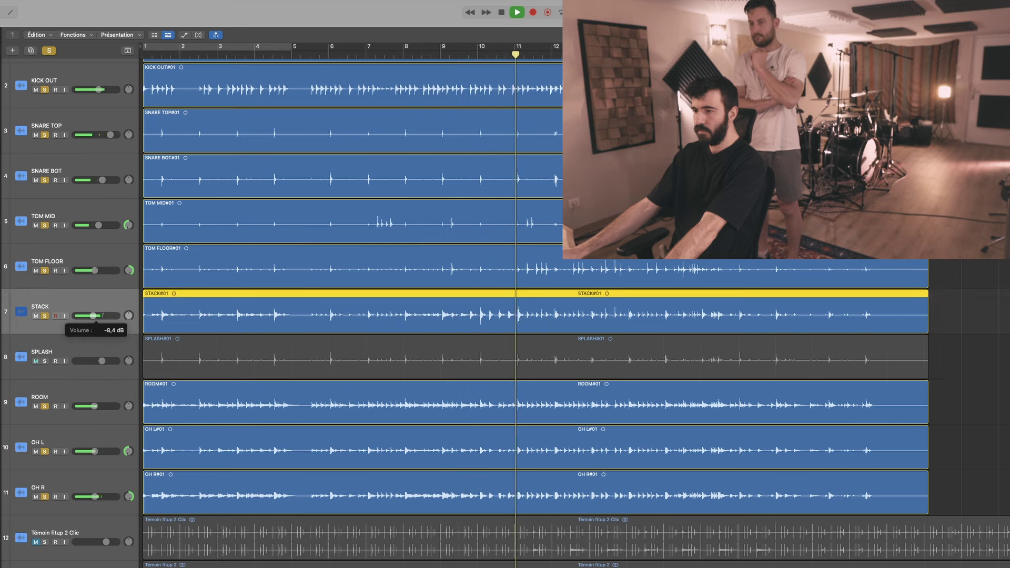
# Pan STACK toward the right channel, set its volume to about -9.4 dB, and replay from around bar 9.
pyautogui.press('space')
pyautogui.moveTo(128, 316); pyautogui.dragTo(129, 312)
pyautogui.moveTo(92, 315); pyautogui.dragTo(93, 315)
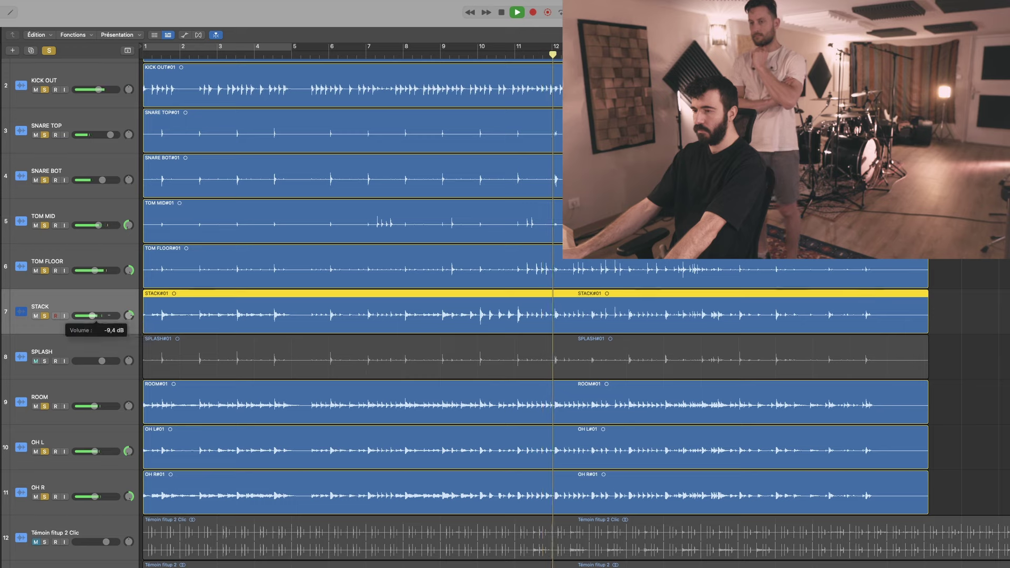
pyautogui.click(461, 54)
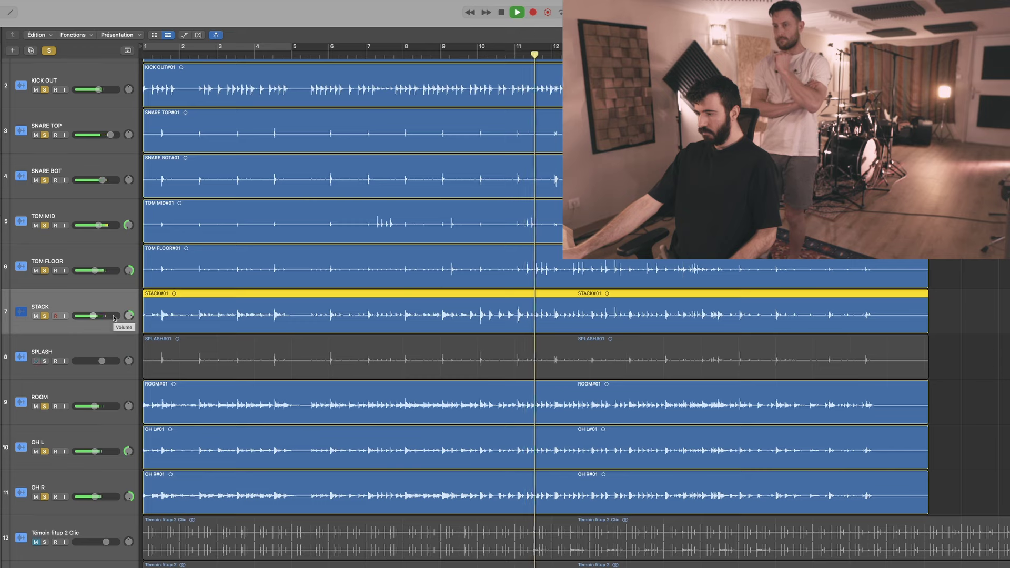
# Add SPLASH to the soloed tracks during playback and select its track.
pyautogui.click(45, 360)
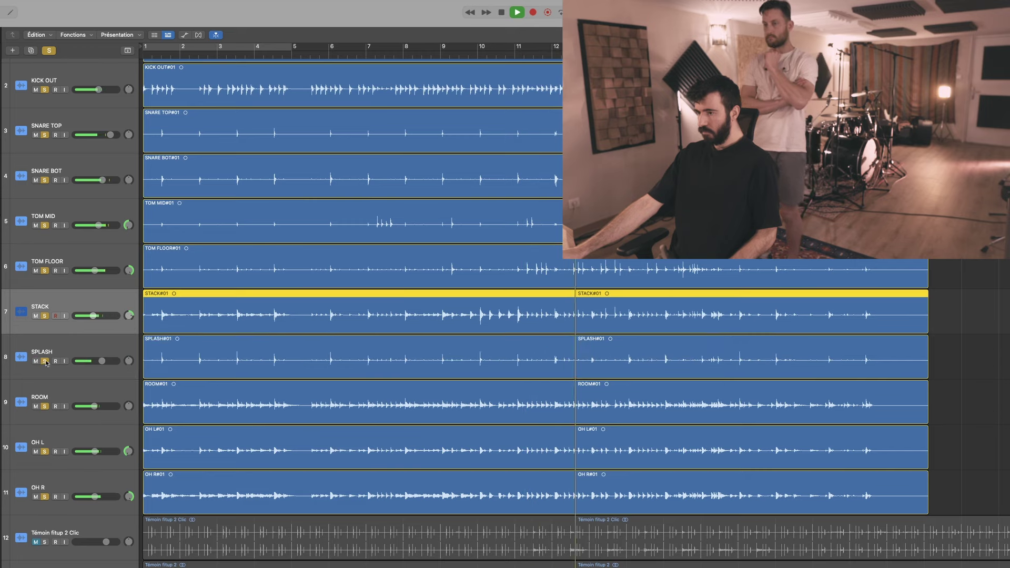
pyautogui.click(69, 353)
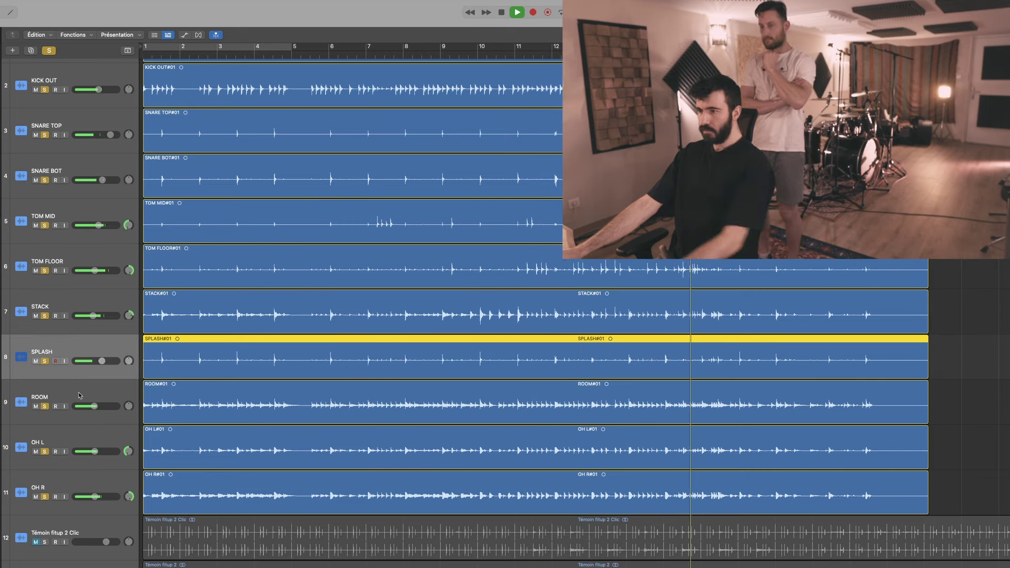